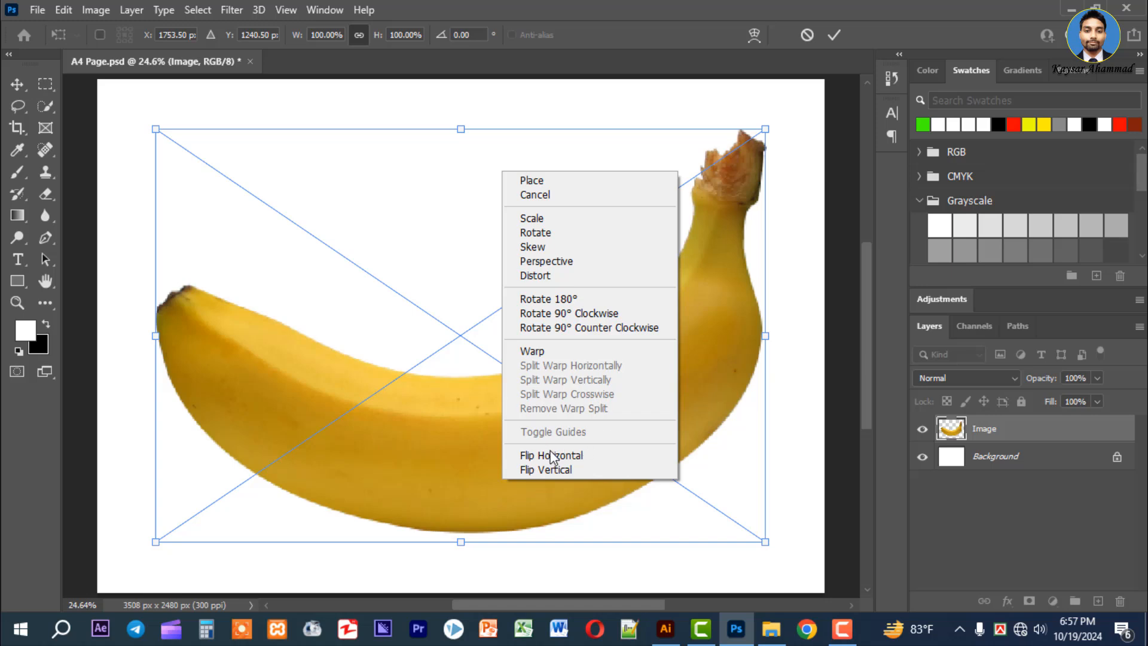
Step: Flip the banana image horizontally, apply the transform and move the banana slightly up the page
click(561, 456)
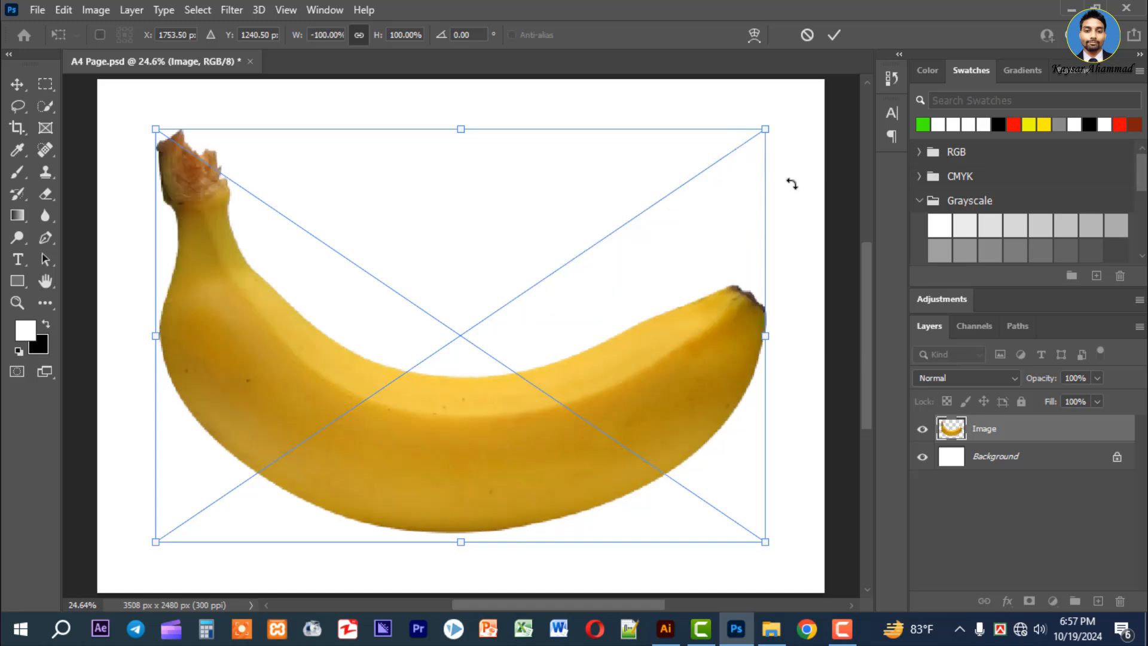
click(840, 37)
drag(597, 429, 605, 396)
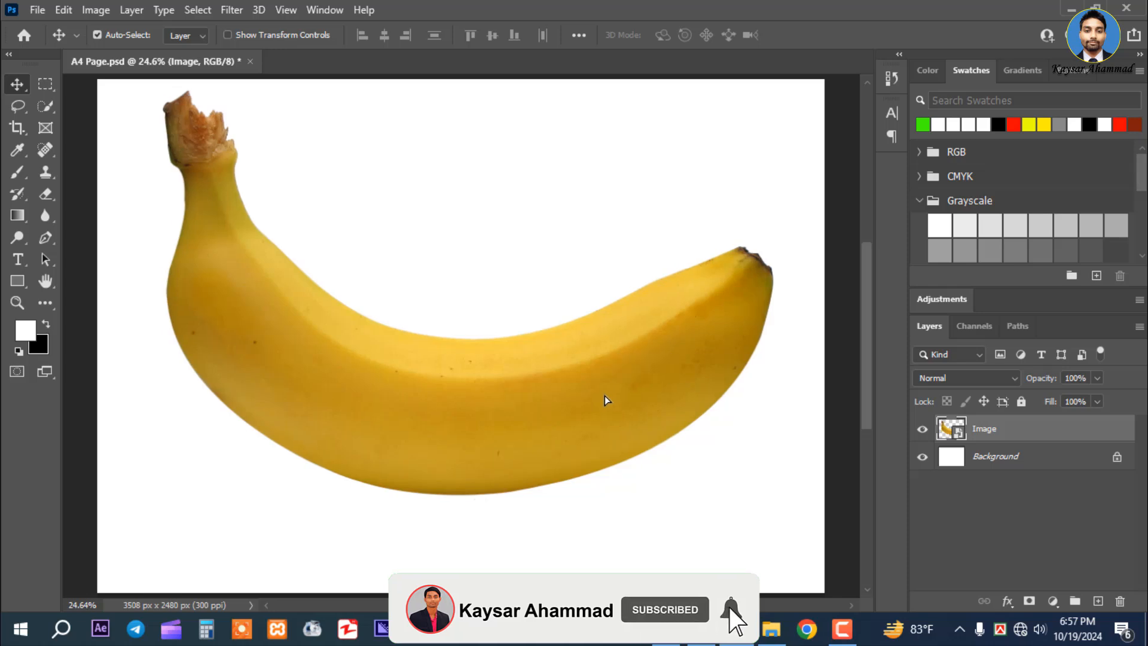
Step: Tilt the banana slightly counterclockwise to a rotation value of about 176.1°, centre it horizontally on the page and apply the transform
key(ctrl+t)
drag(817, 359, 818, 332)
drag(564, 433, 556, 430)
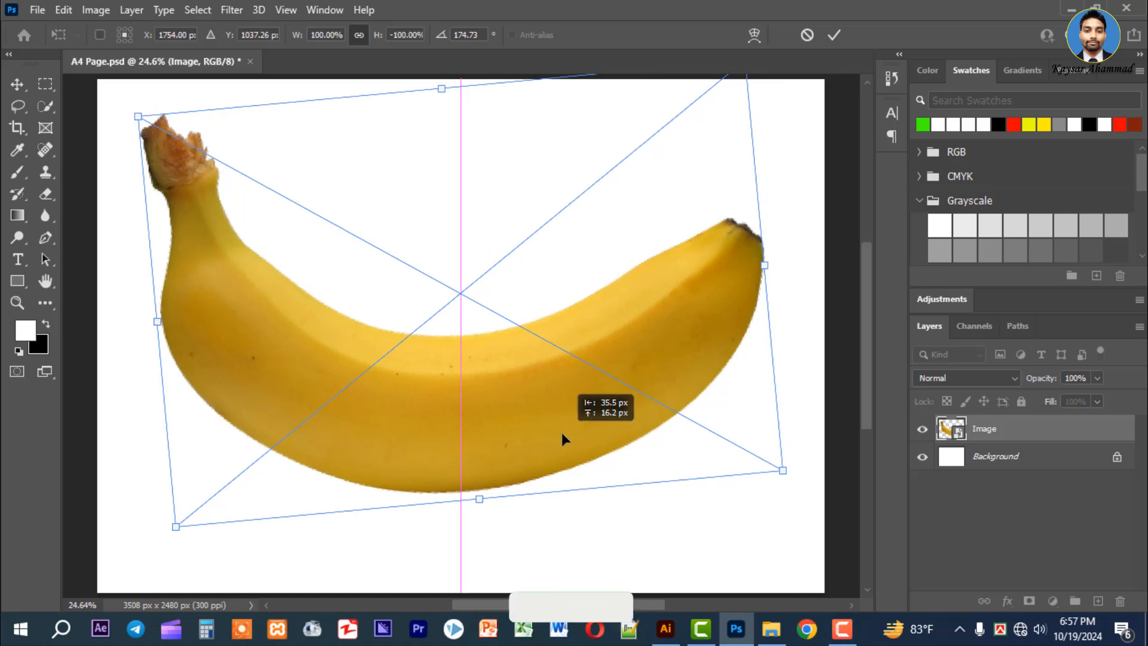
drag(802, 377, 789, 362)
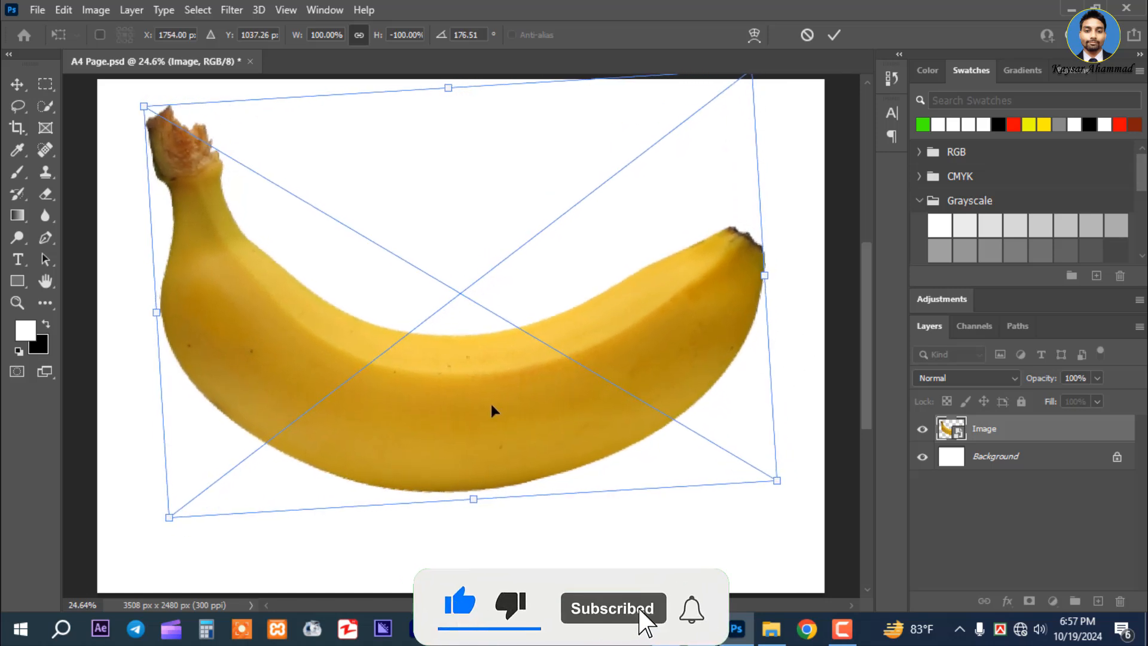
drag(493, 405, 500, 400)
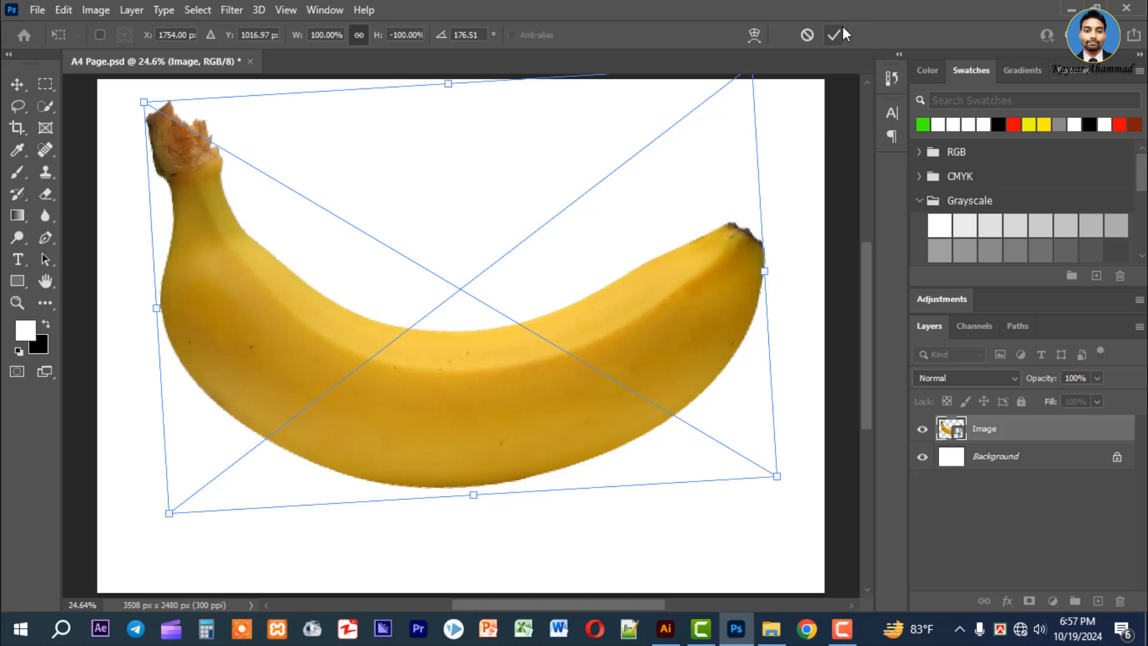
drag(776, 205, 778, 201)
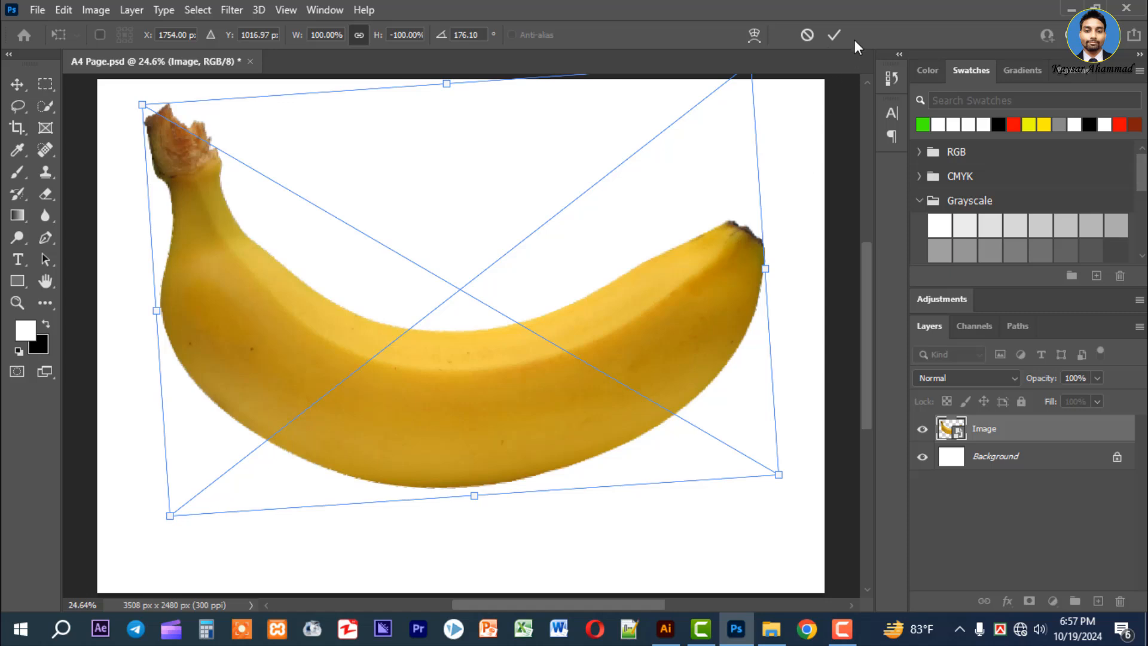
click(835, 35)
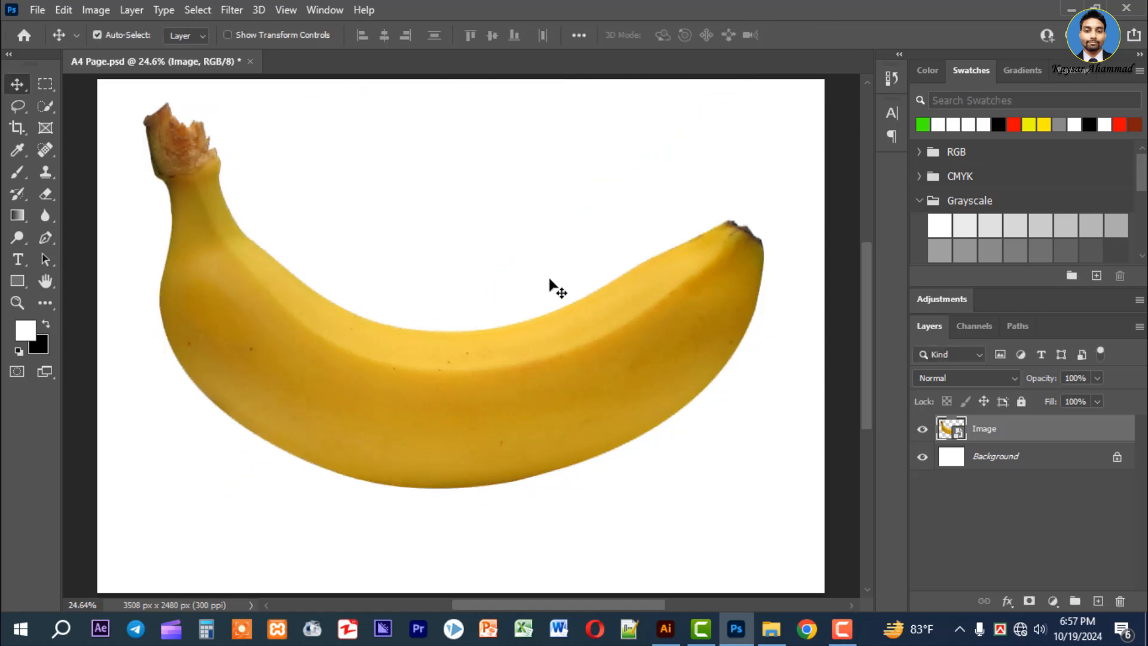
Step: Rasterize the Image layer that holds the banana
right_click(988, 429)
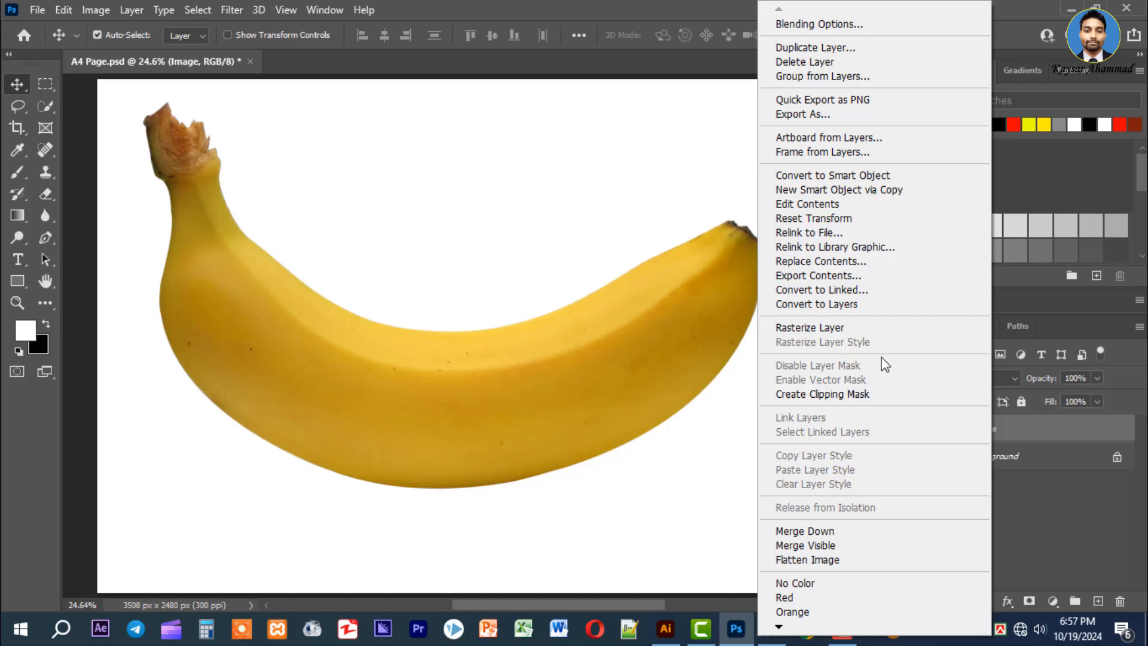
click(798, 327)
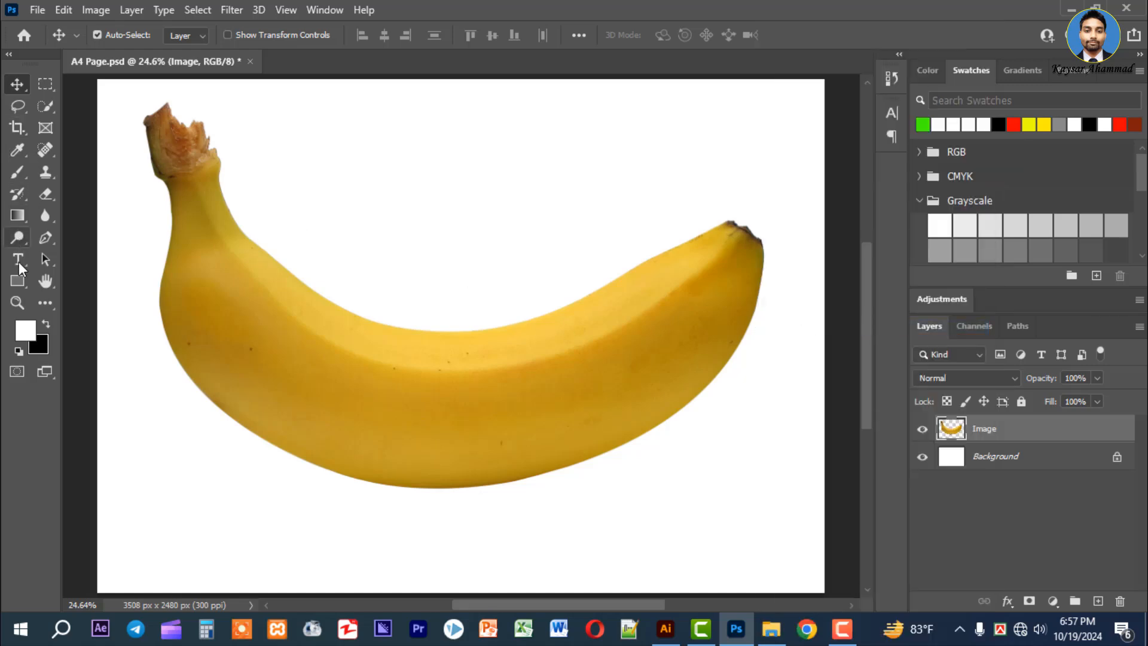
Step: Place a horizontal LOREM IPSUM placeholder text in the white area above the banana's curve
click(19, 261)
right_click(18, 260)
click(108, 263)
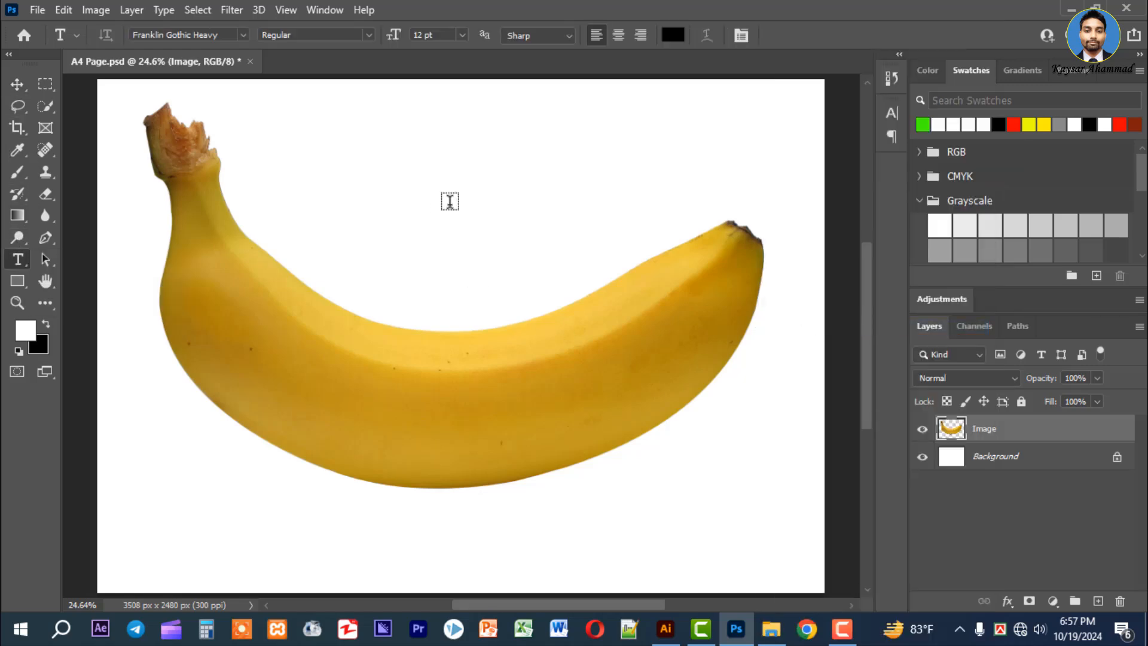
click(450, 202)
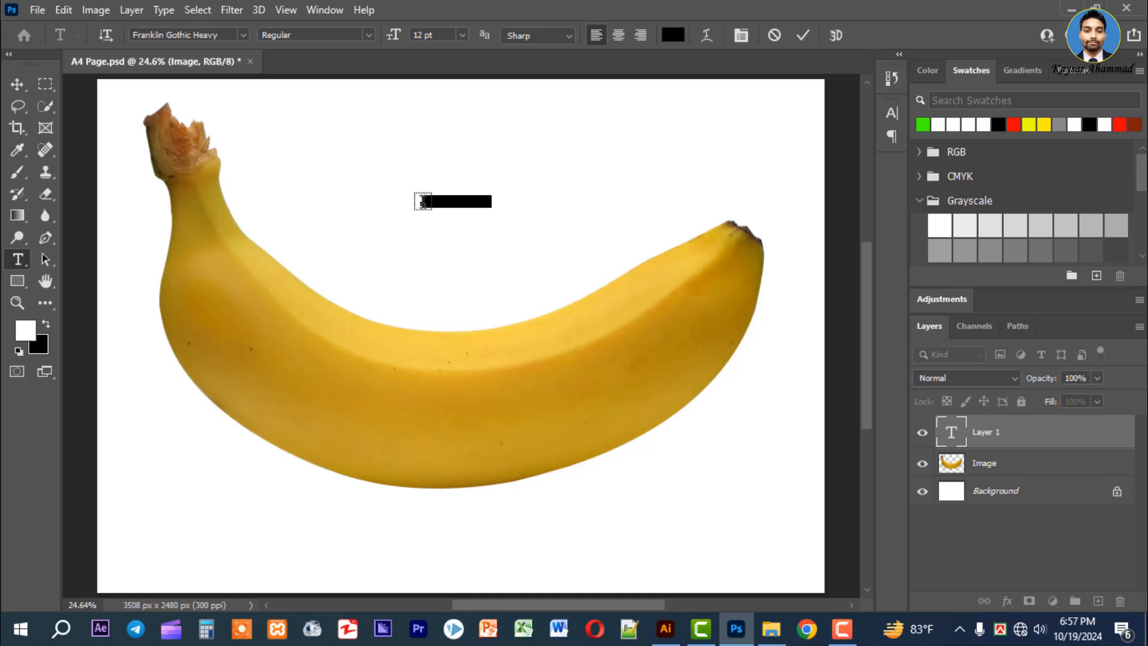
click(17, 86)
Step: Scale the LOREM IPSUM text up to about 584% and apply the transform
key(ctrl+t)
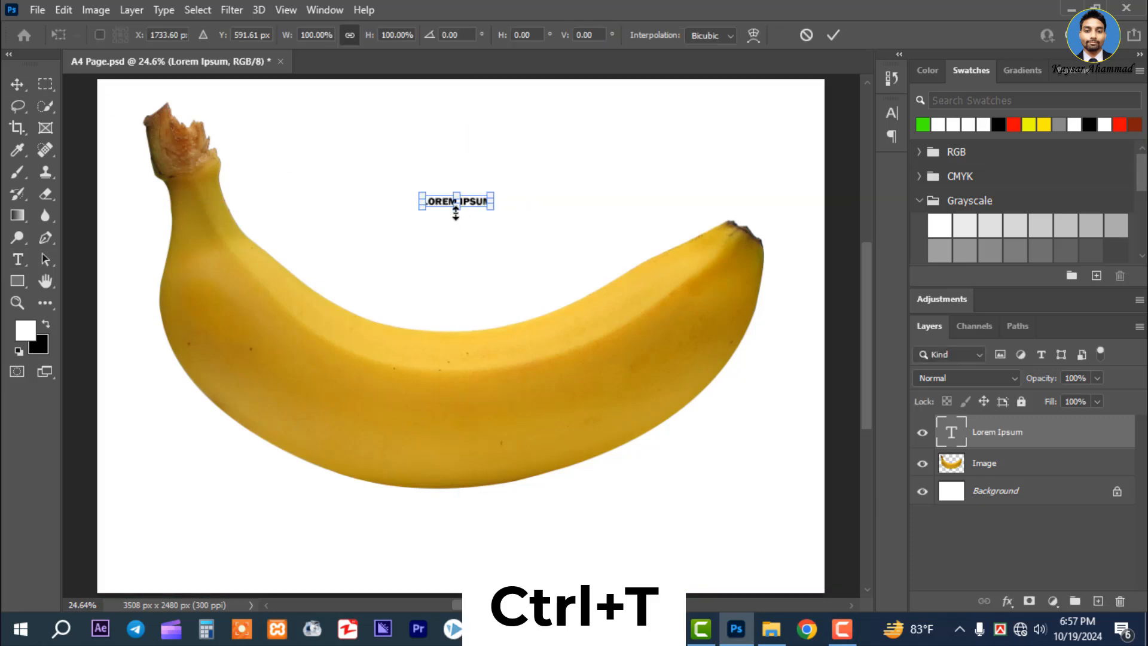
drag(456, 209, 456, 235)
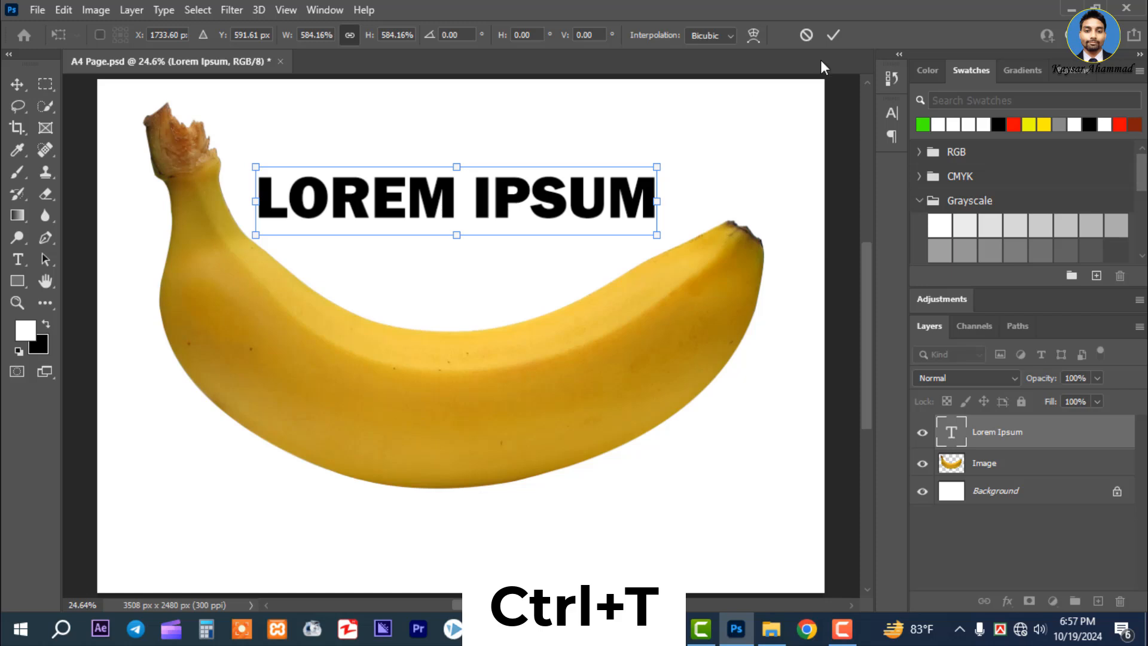
click(834, 35)
Step: Select the whole LOREM IPSUM text and make sure All Caps is turned on for it
drag(17, 260, 95, 259)
click(460, 198)
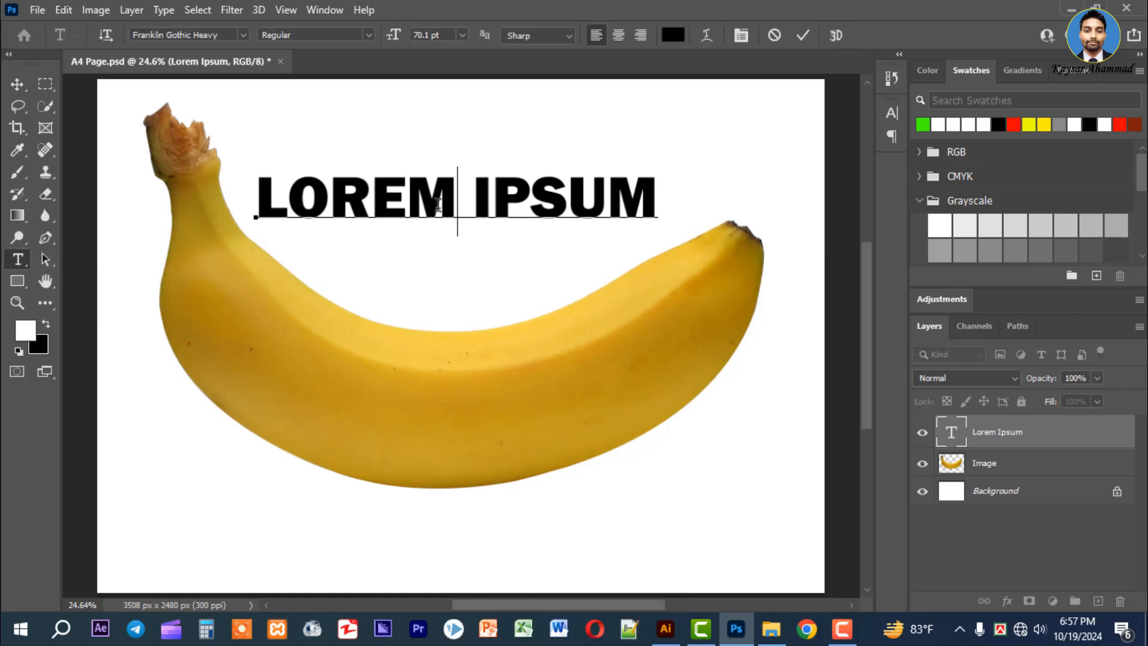
click(634, 199)
drag(633, 200, 244, 199)
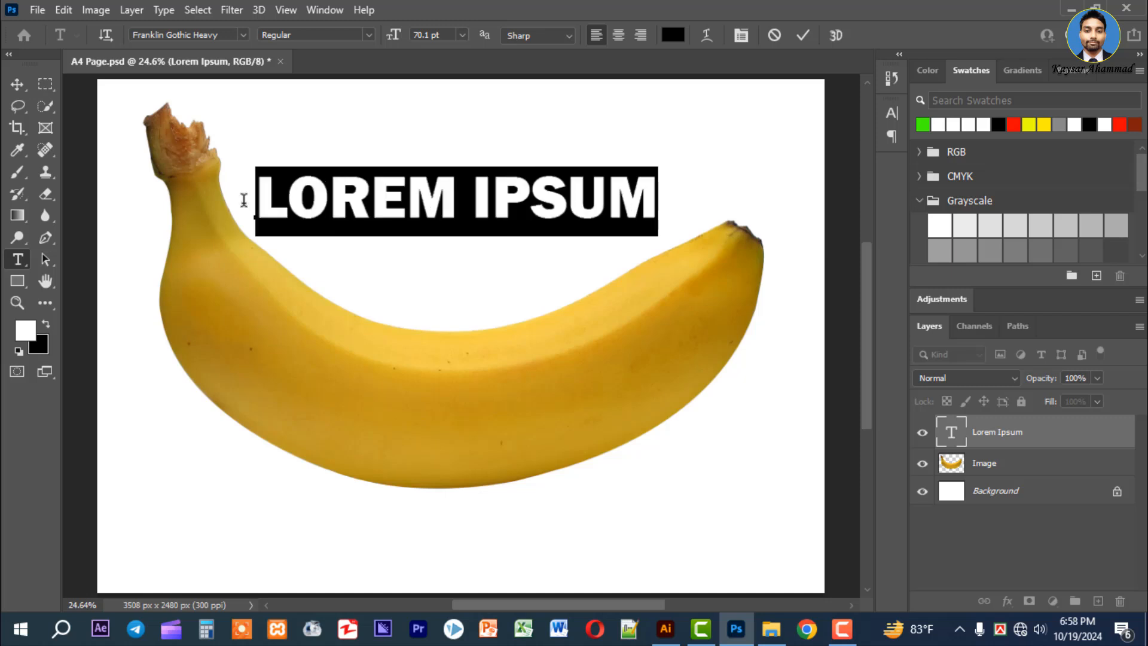
click(751, 38)
click(756, 230)
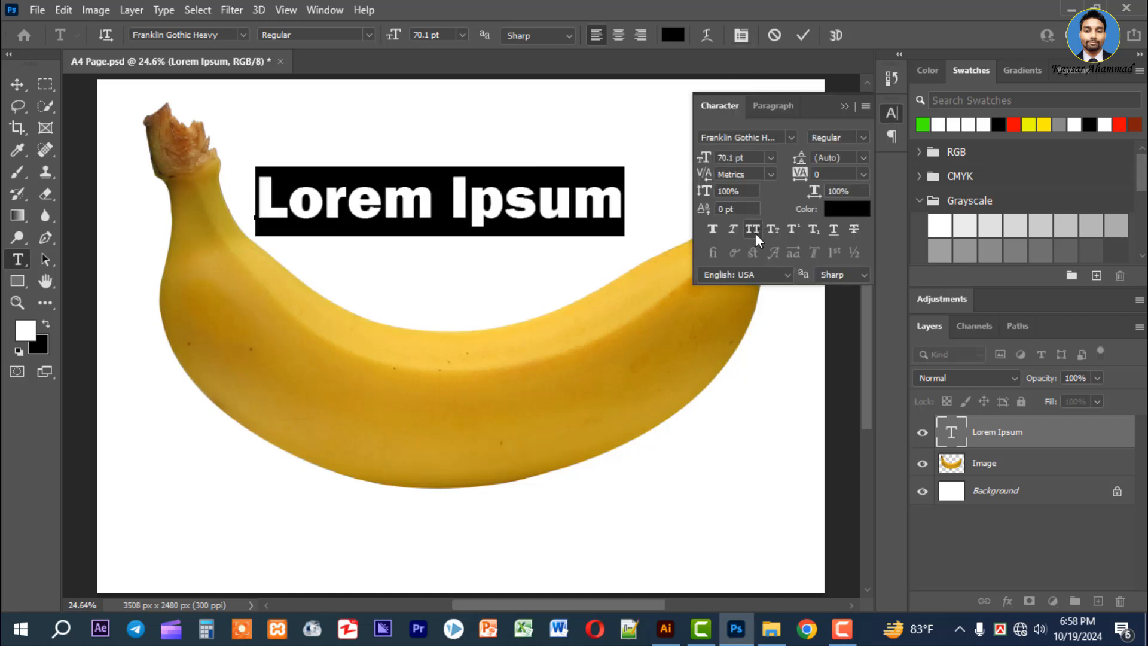
click(755, 228)
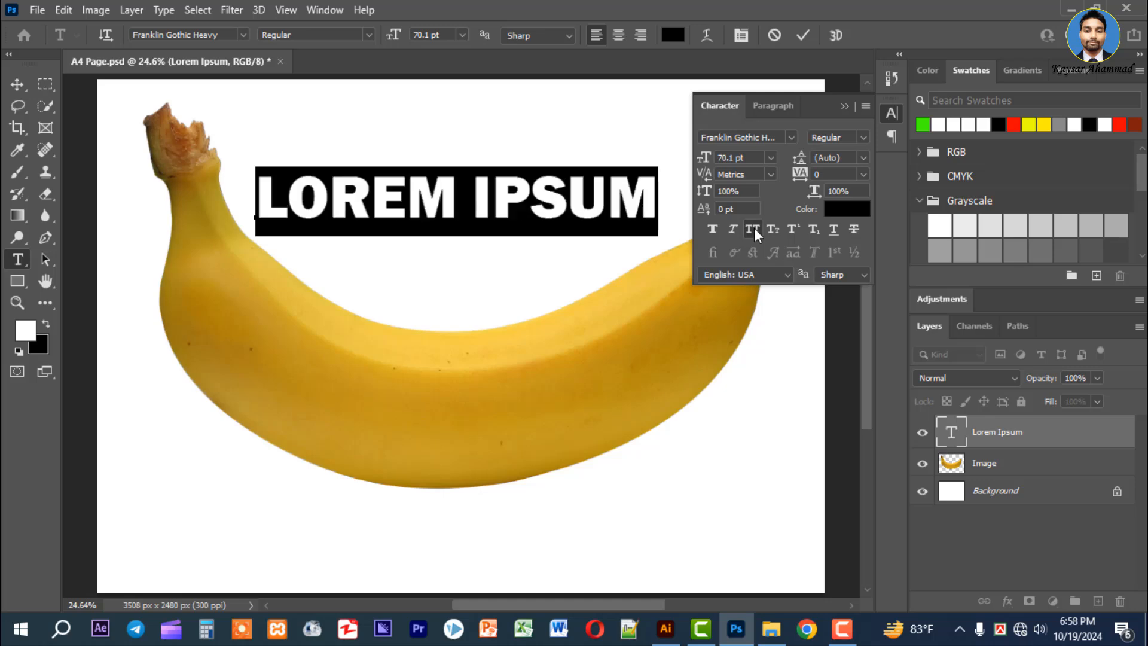
click(891, 113)
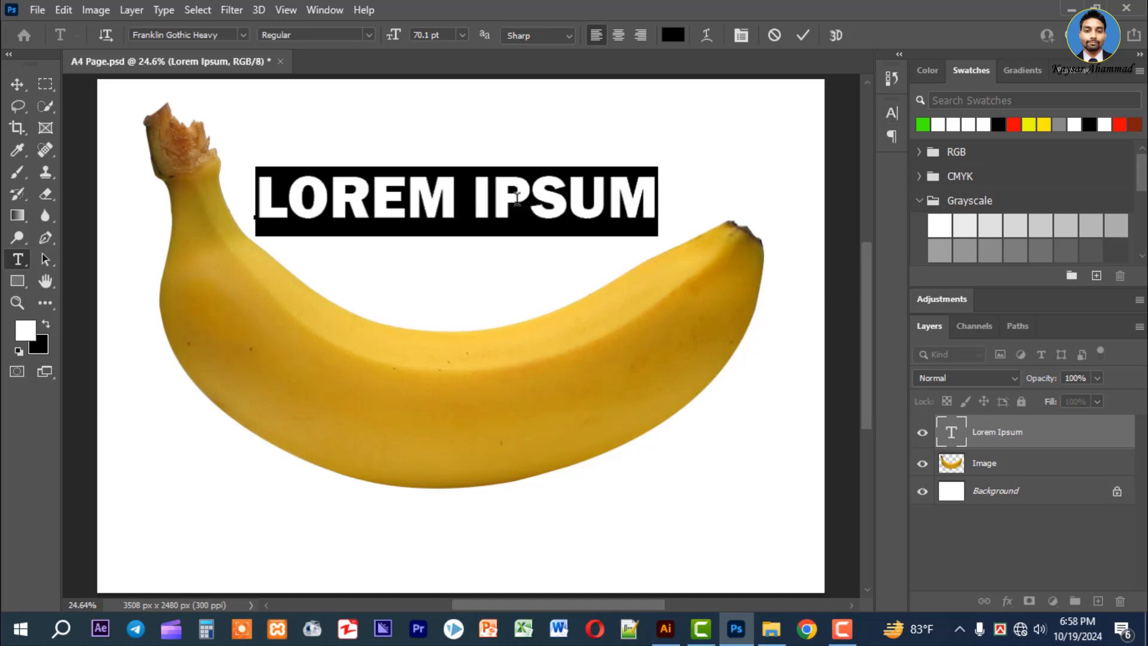
Step: Set the selected text's font to Franklin Gothic Heavy and replace the wording with BANANA
click(242, 34)
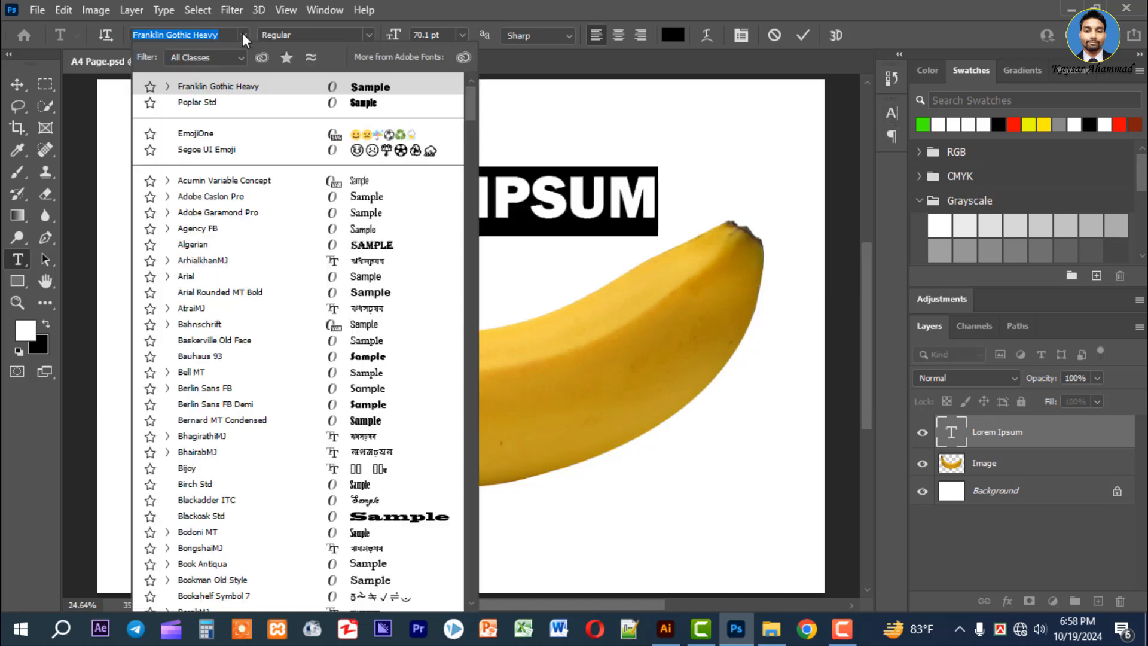
click(250, 90)
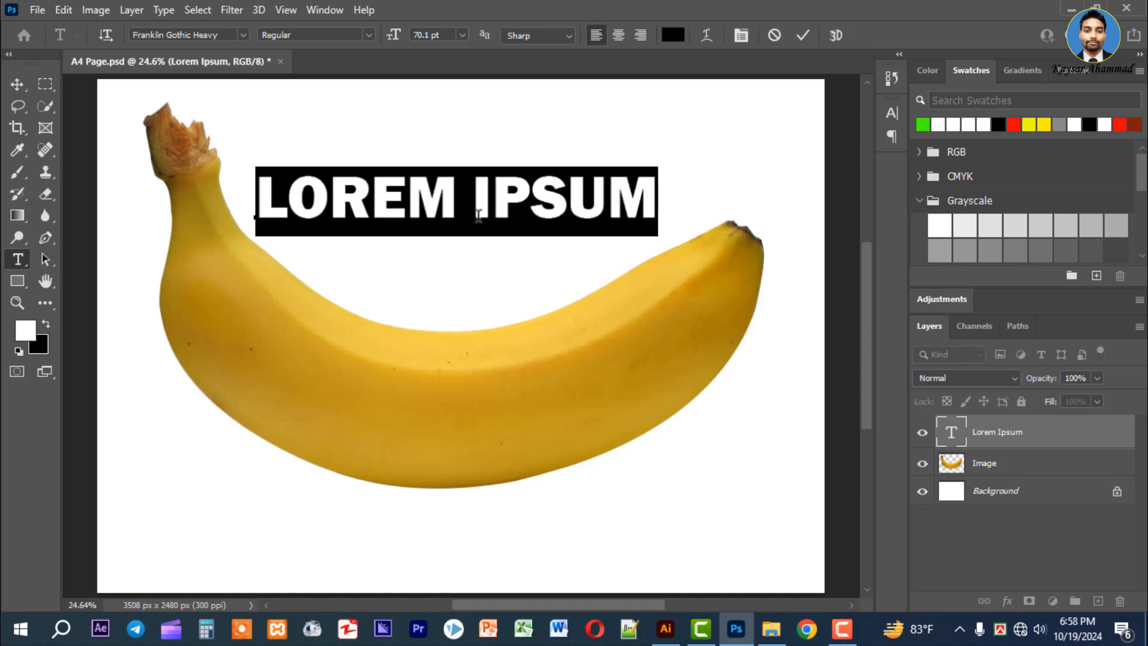
text(BANANA)
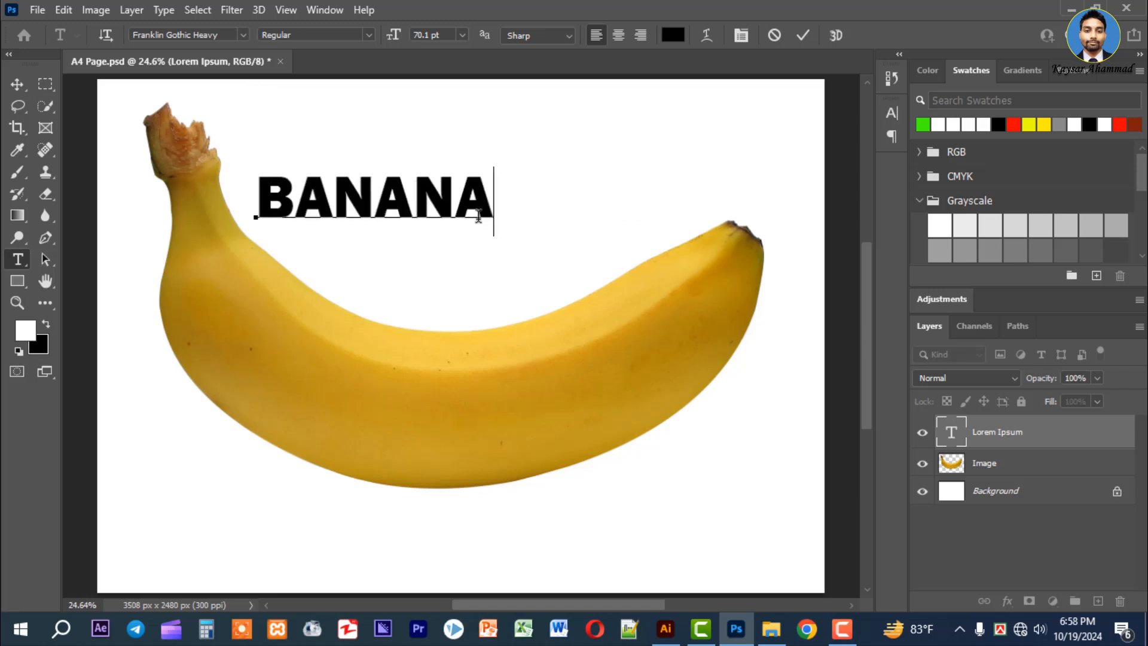
click(802, 35)
Step: Move the BANANA text down onto the banana's body and scale it up to about 273%
click(16, 84)
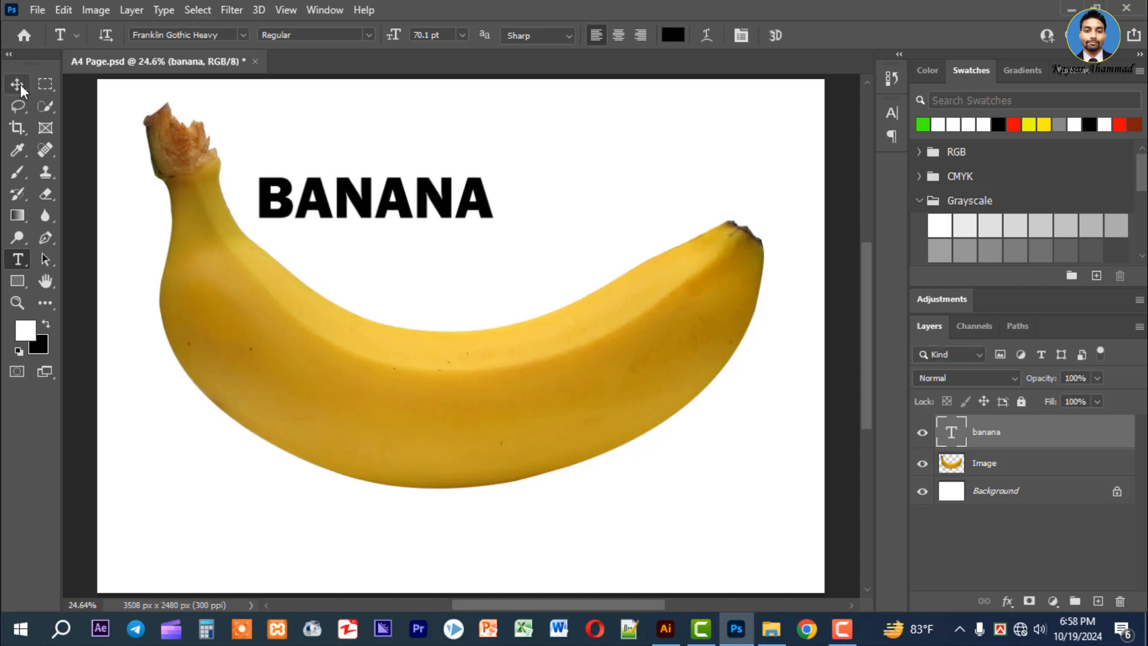
key(ctrl+t)
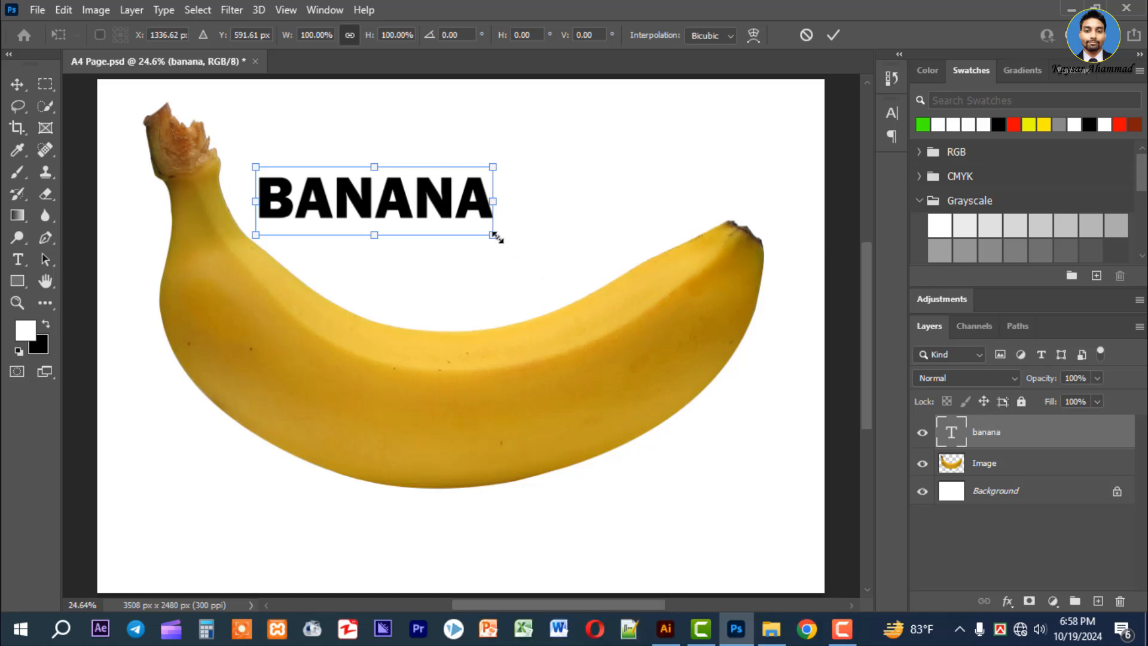
drag(494, 237, 641, 280)
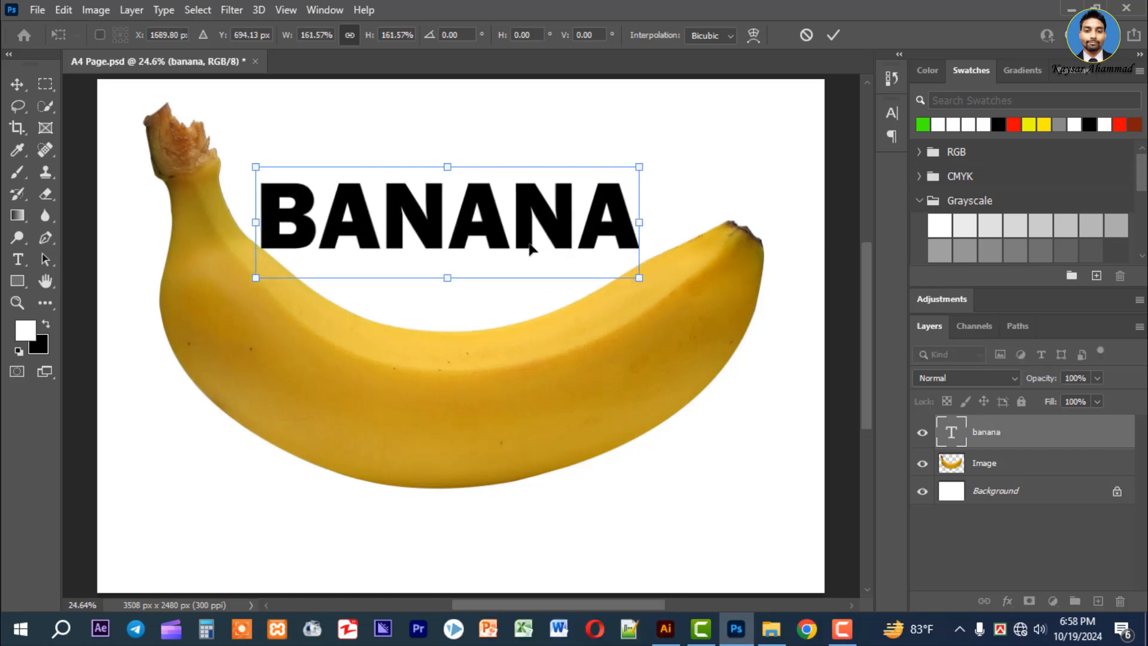
drag(531, 247, 520, 456)
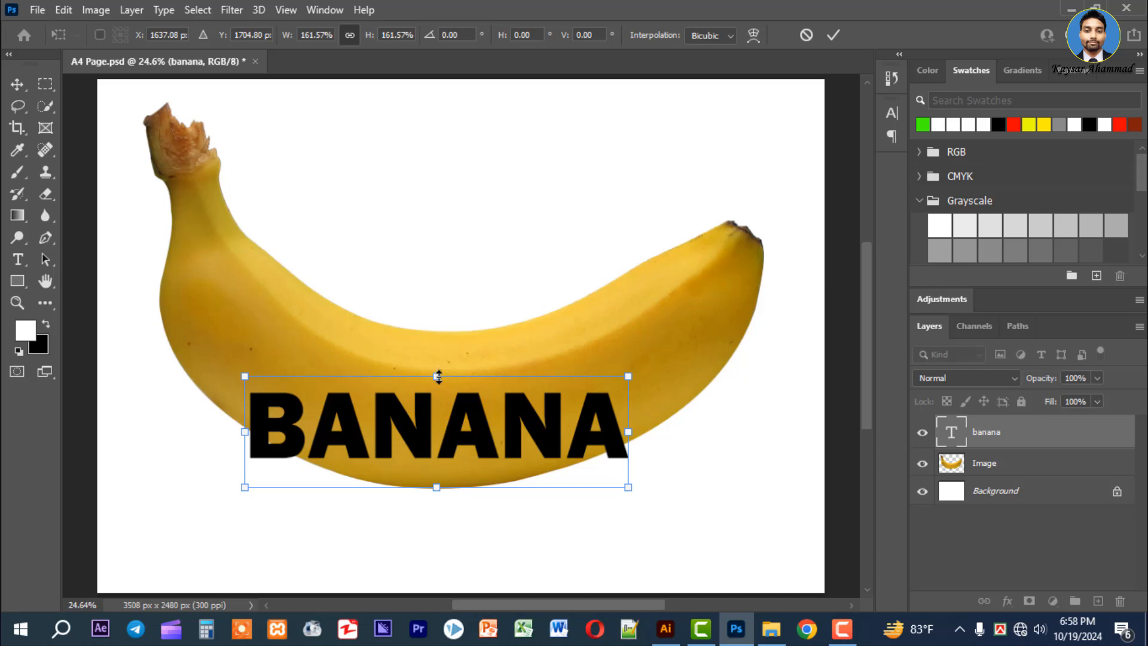
drag(439, 377, 447, 305)
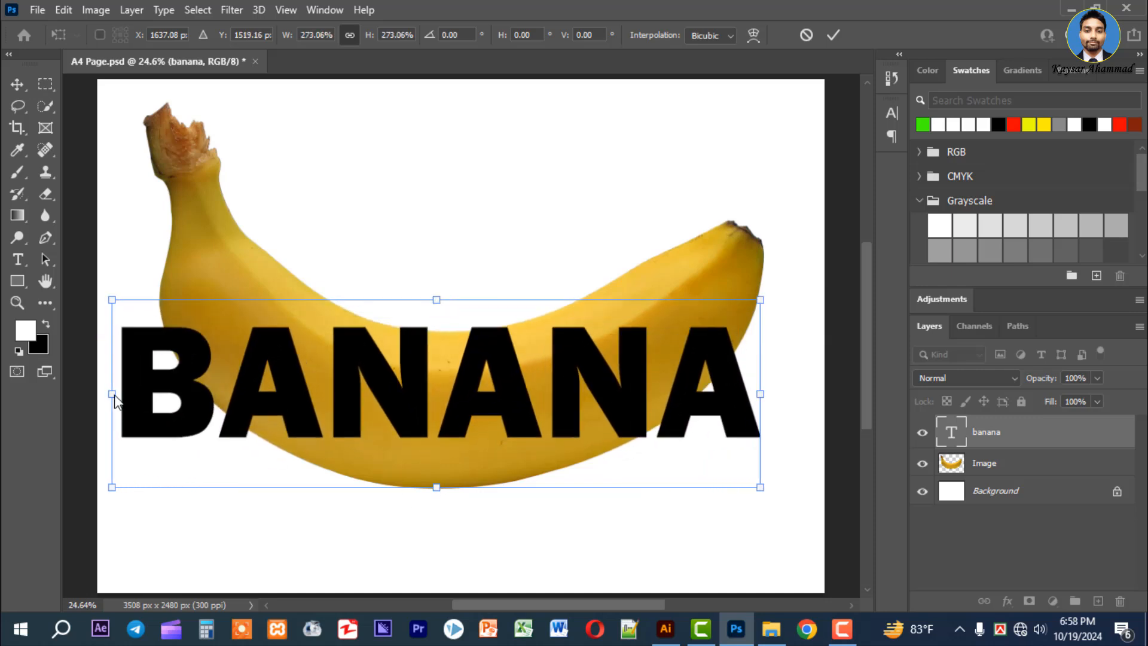
Step: Narrow the BANANA text from both sides to about 184% width without changing its height
key(shift)
drag(112, 393, 248, 394)
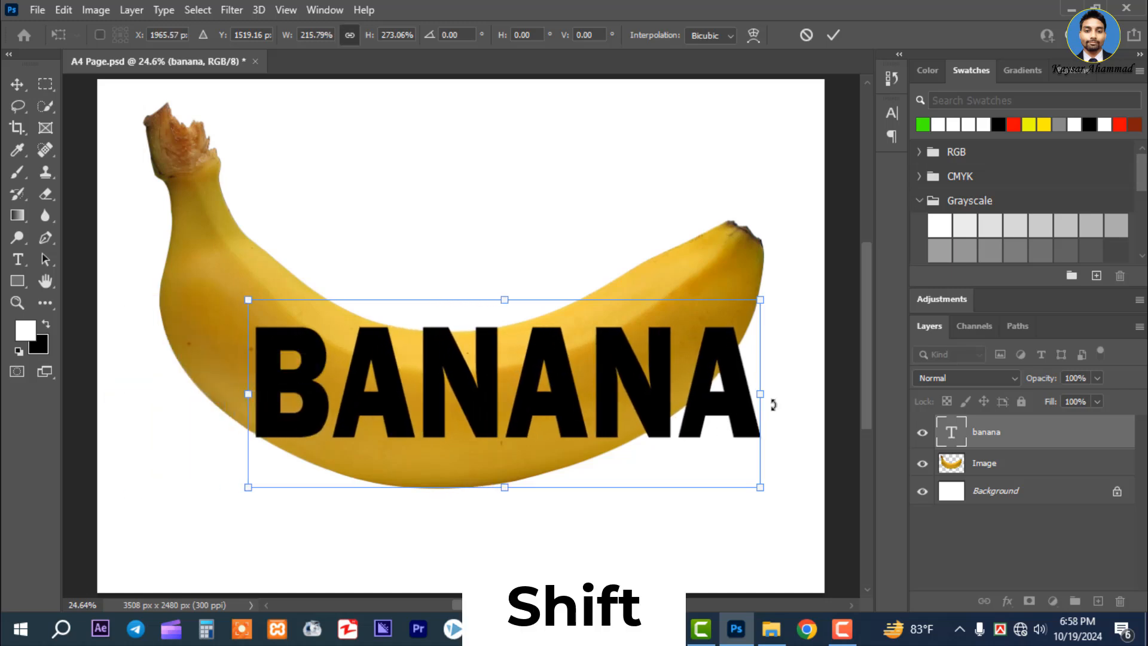
drag(734, 399, 676, 399)
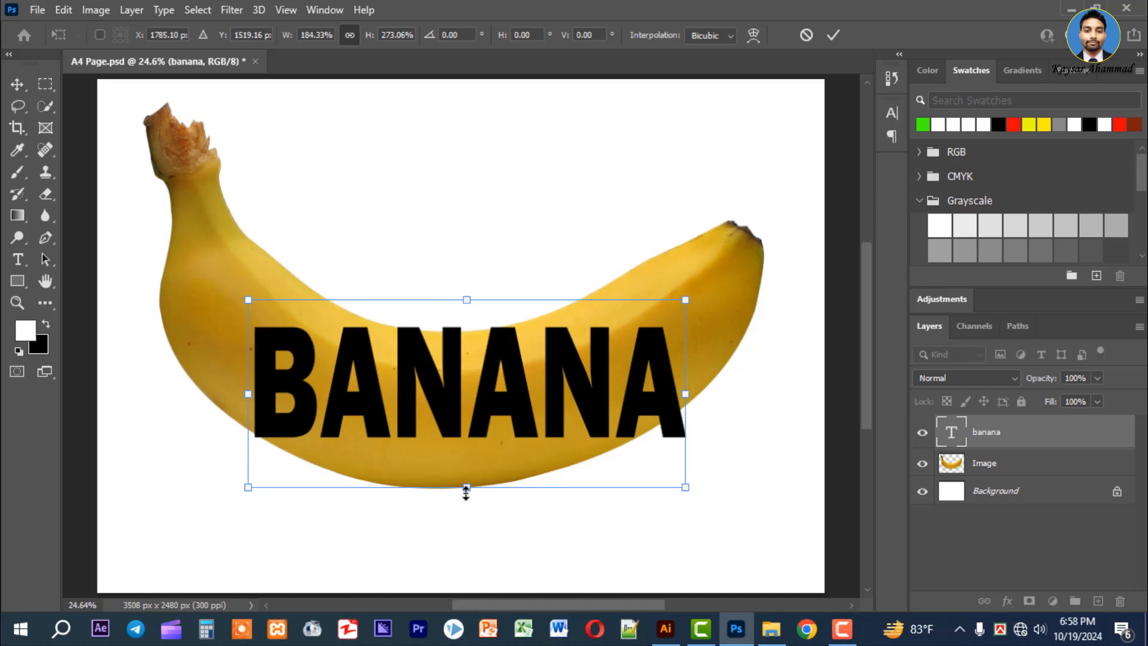
Step: Enlarge the BANANA text to about 385% height, narrow it to about 183% width and apply the transform
drag(467, 490, 467, 557)
drag(468, 297, 469, 292)
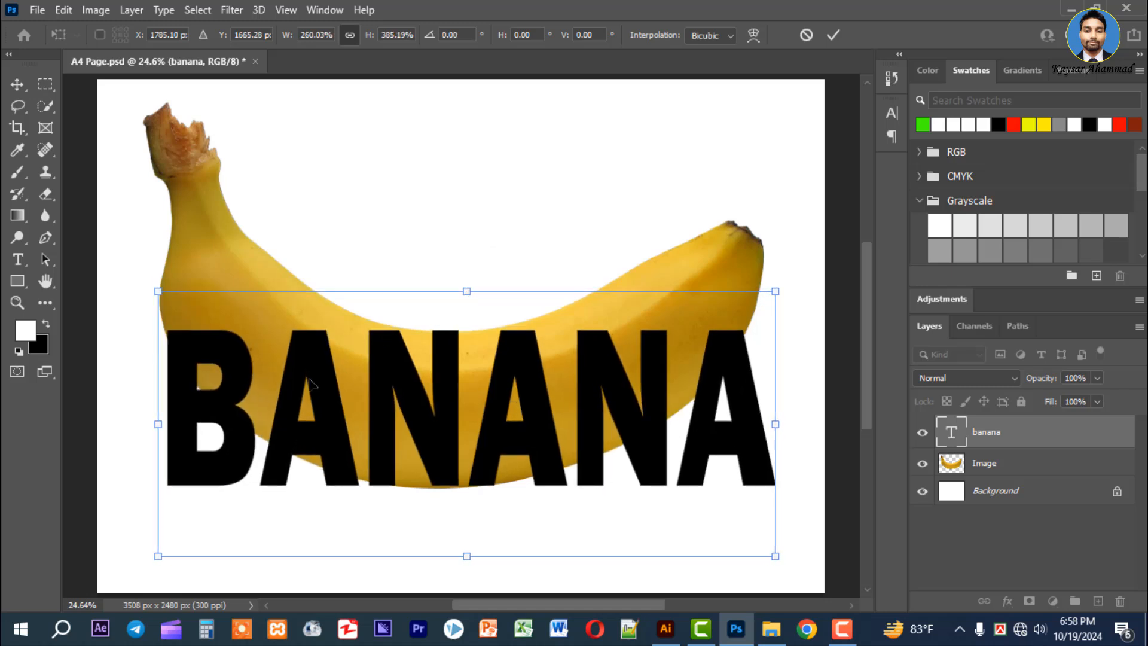
key(shift)
drag(173, 430, 242, 431)
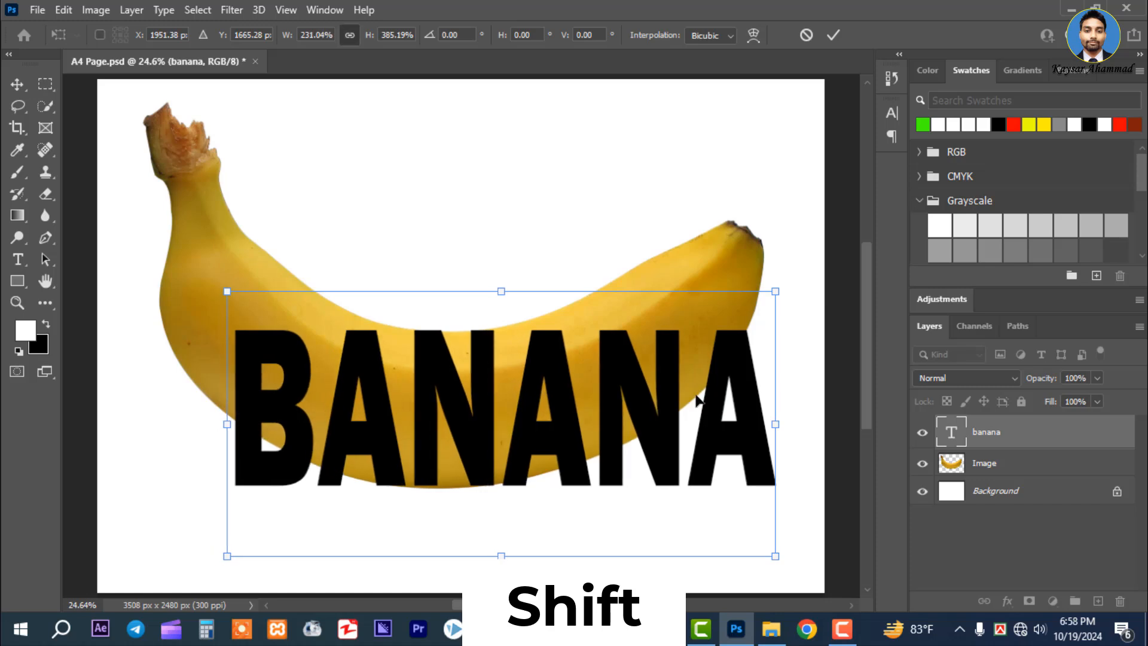
drag(712, 424, 662, 391)
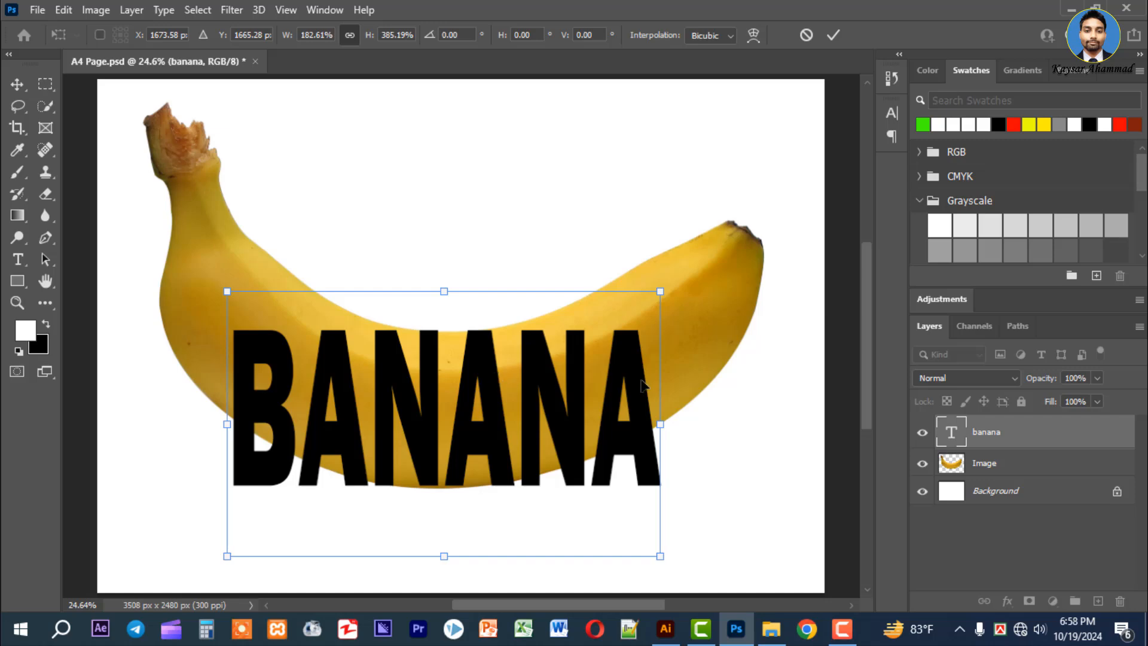
click(833, 35)
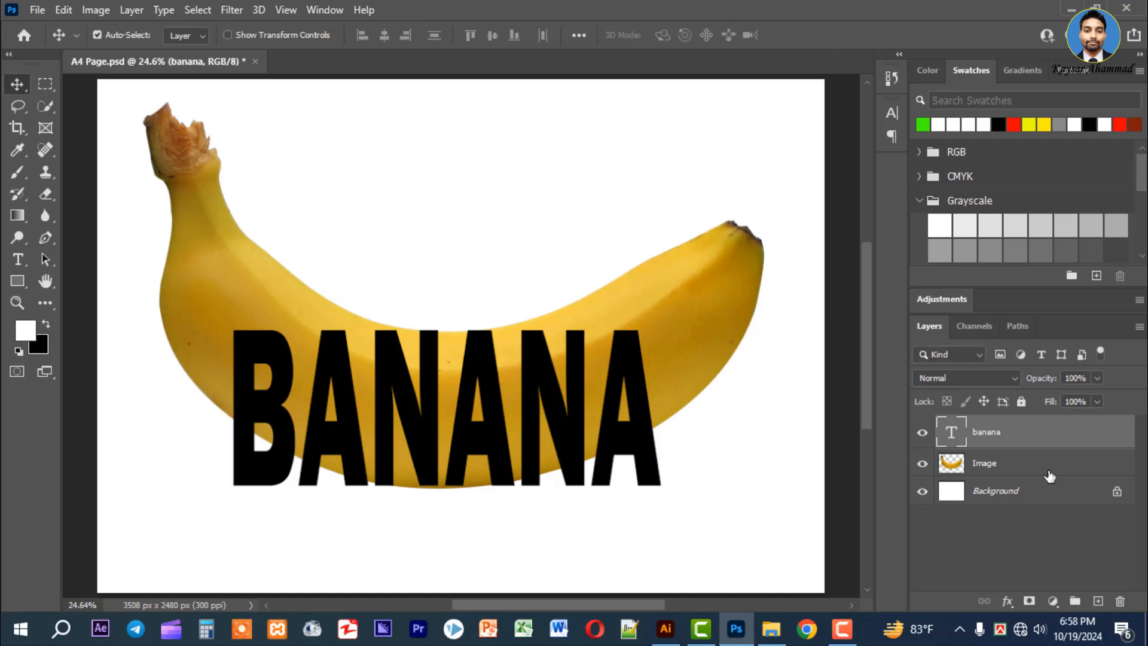
Step: Rasterize the banana text layer
right_click(1035, 436)
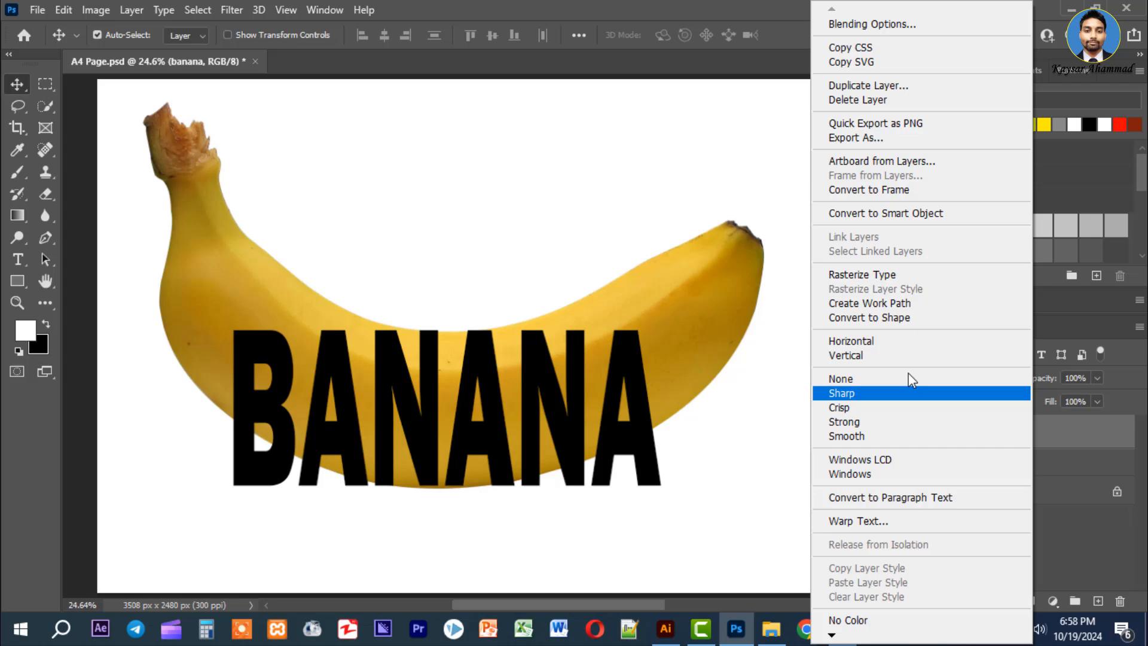
click(884, 275)
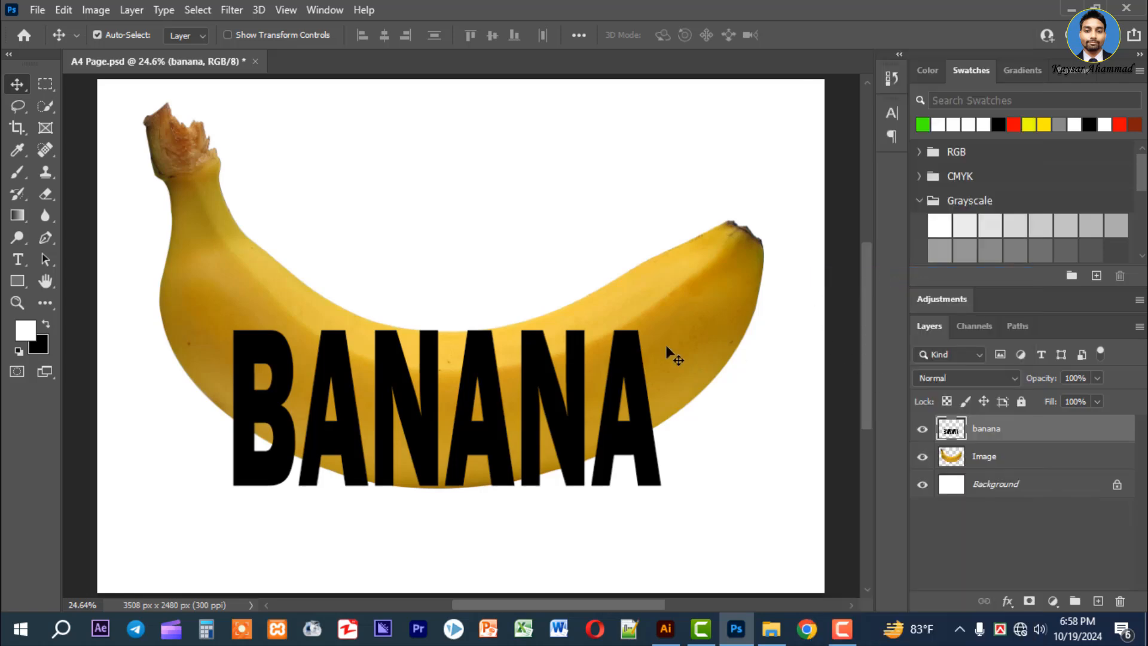
Step: Warp the BANANA text with the Arc style, bent downward to about -40.8%, and apply the warp
key(ctrl+t)
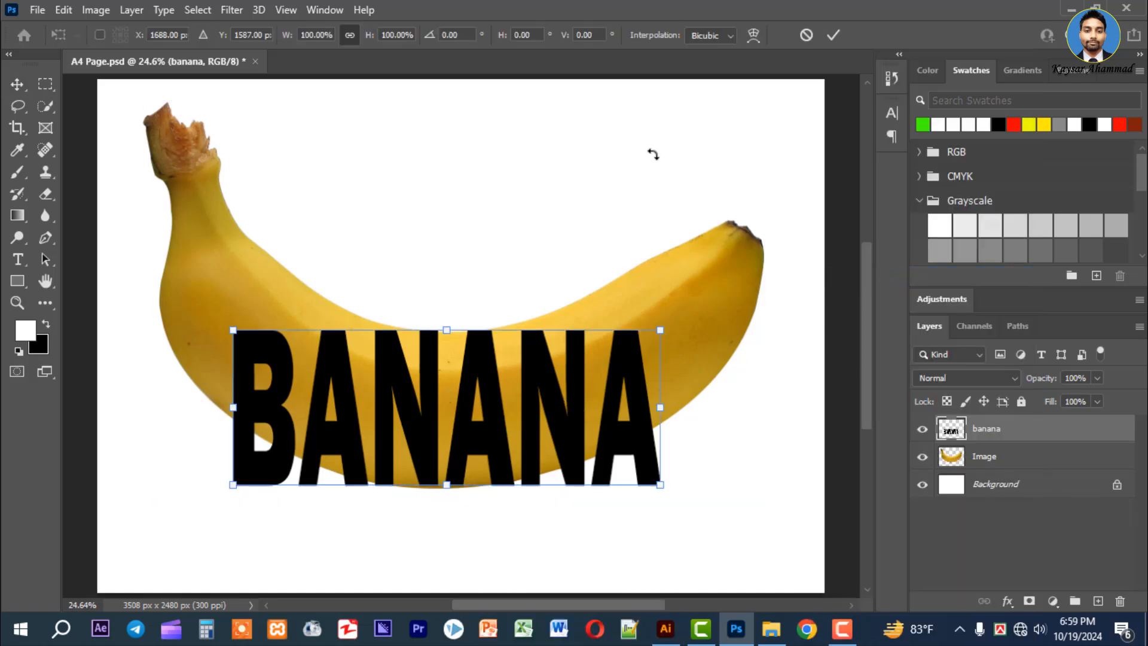
click(751, 34)
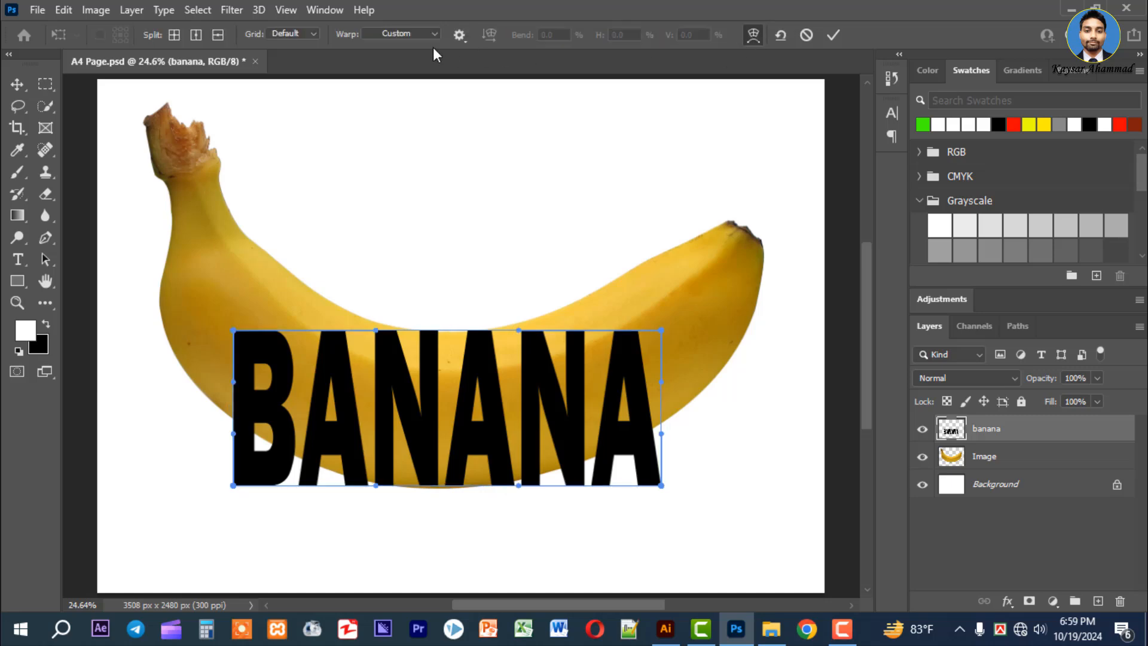
click(422, 33)
click(407, 71)
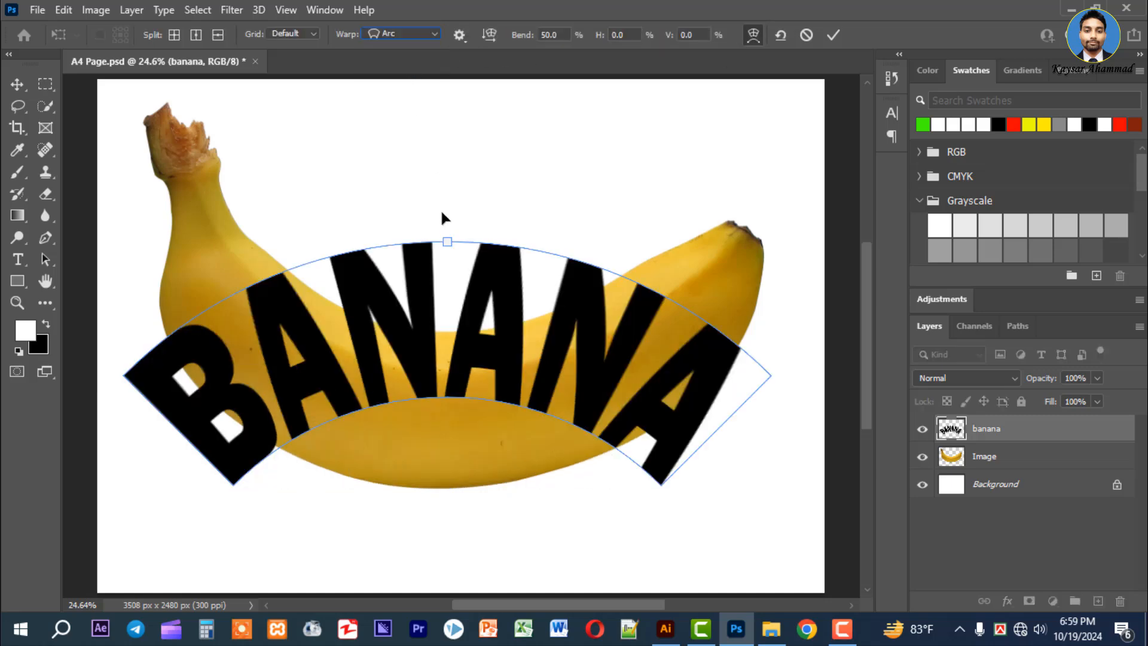
drag(446, 240, 447, 401)
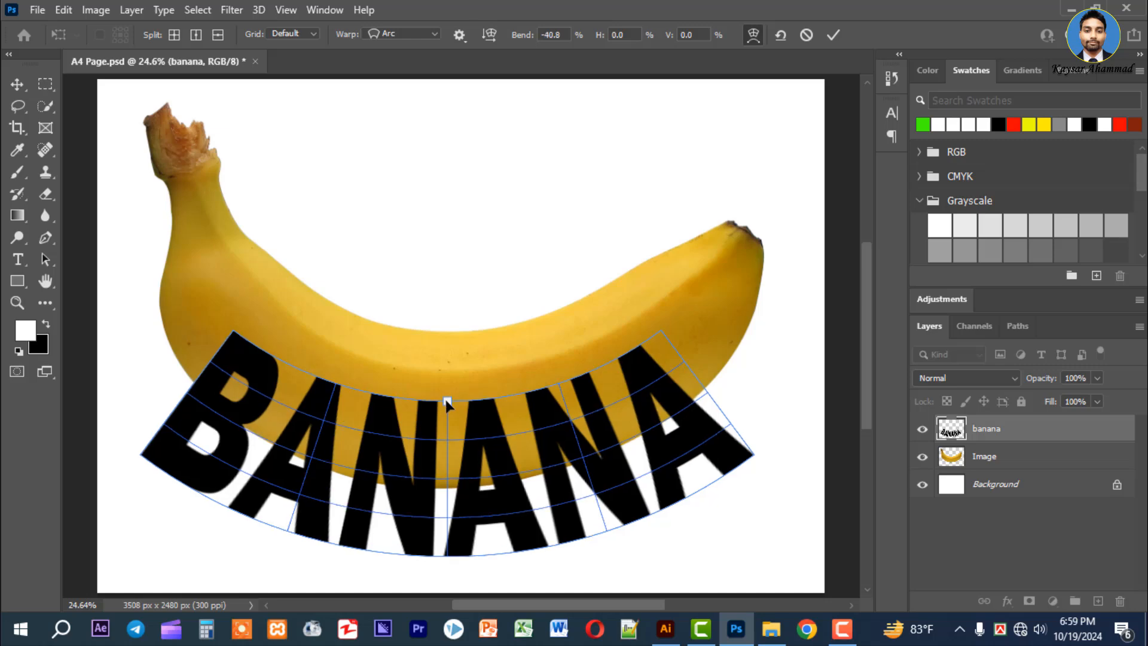
click(831, 27)
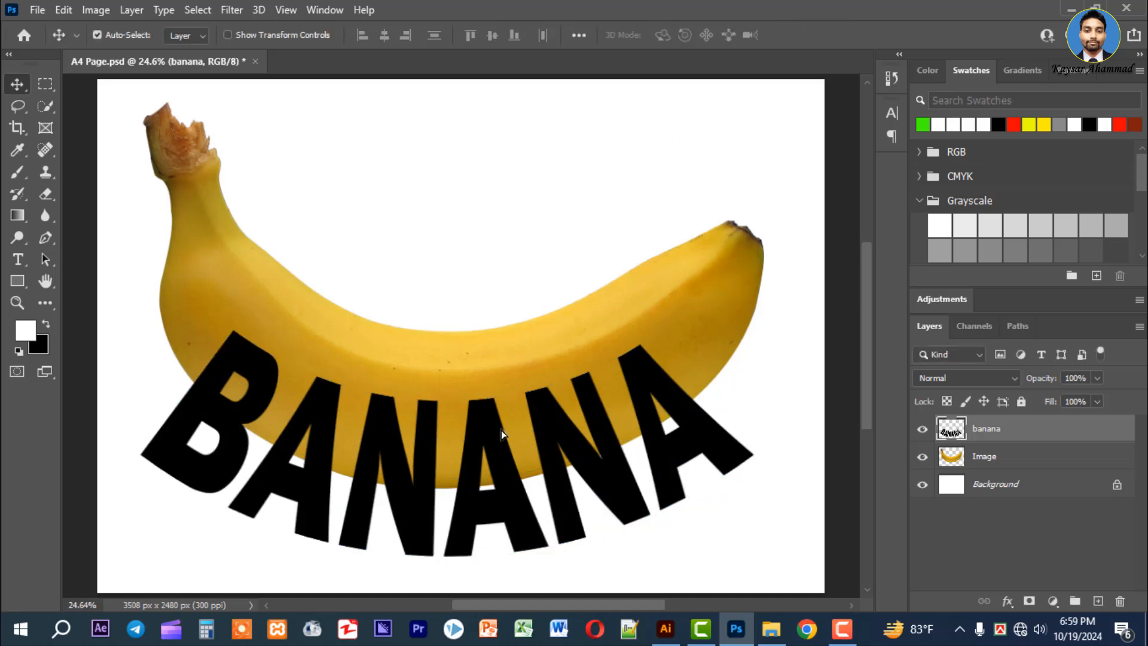
Step: Move the arched BANANA text up onto the banana's body and scale it proportionally to about 99.8%
drag(501, 443, 517, 376)
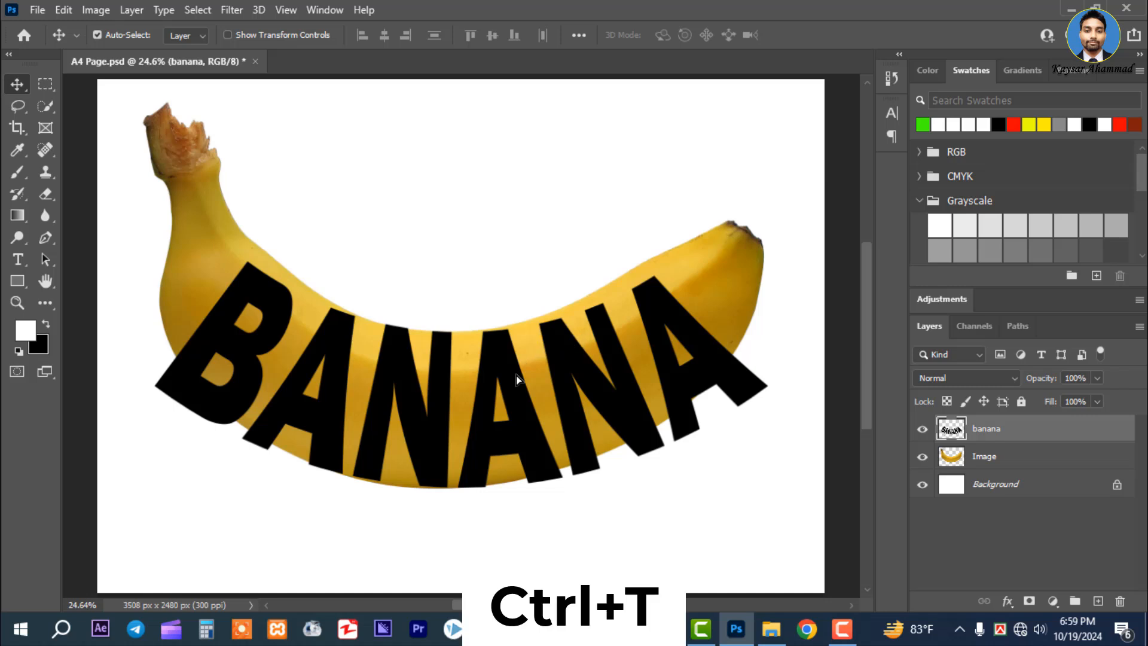
key(ctrl+t)
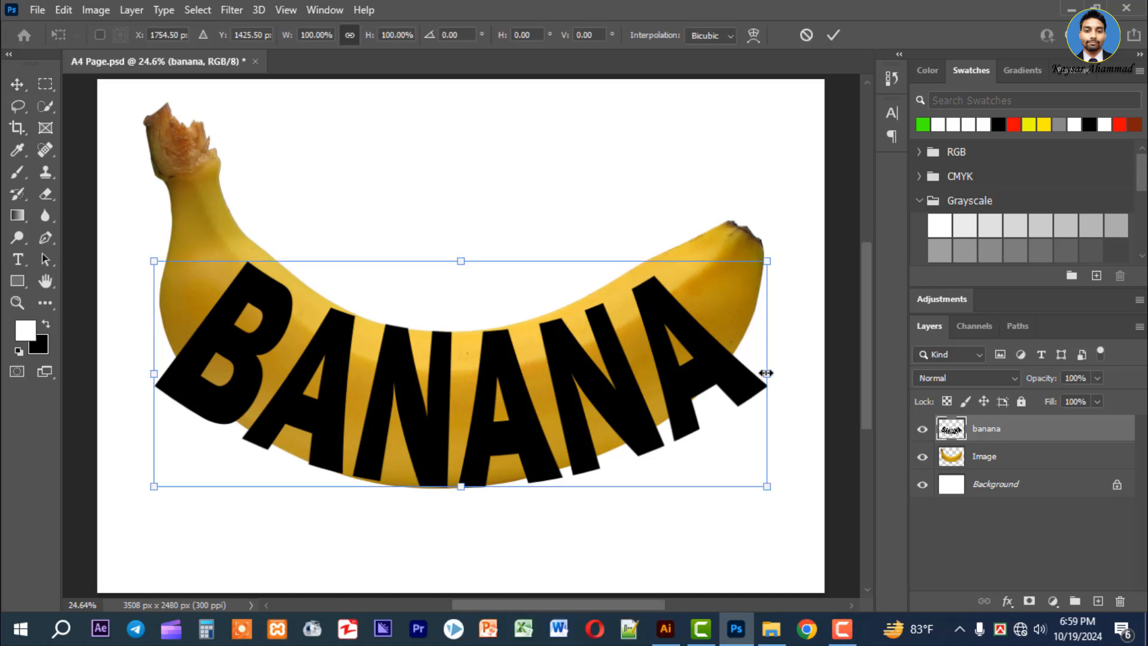
drag(767, 374, 749, 375)
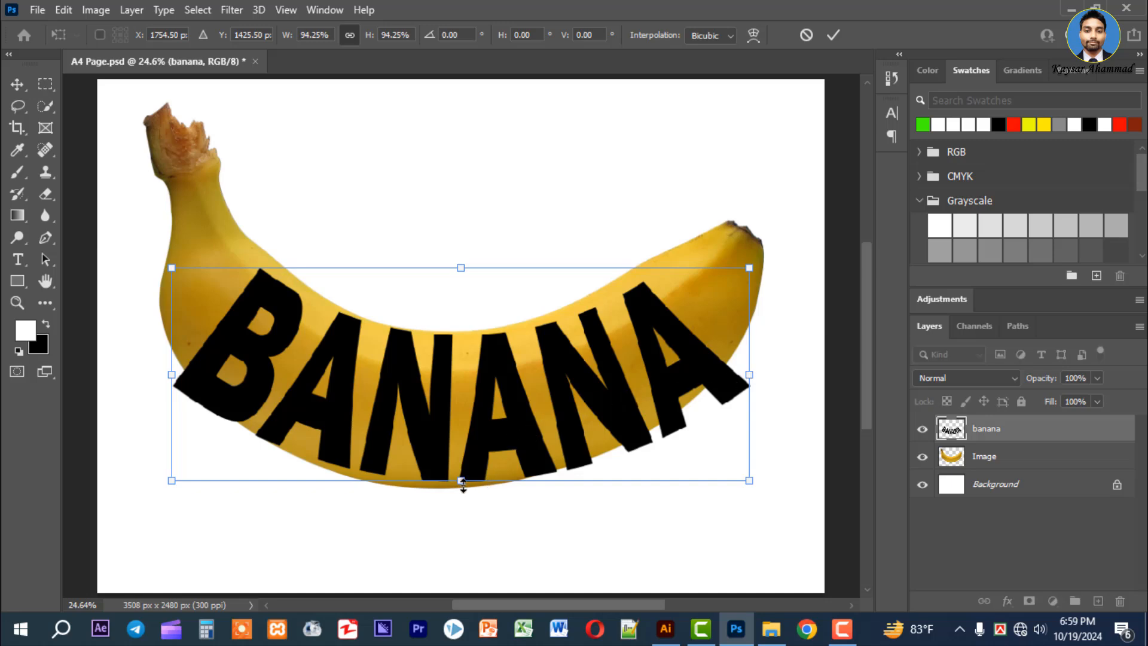
drag(463, 482, 464, 489)
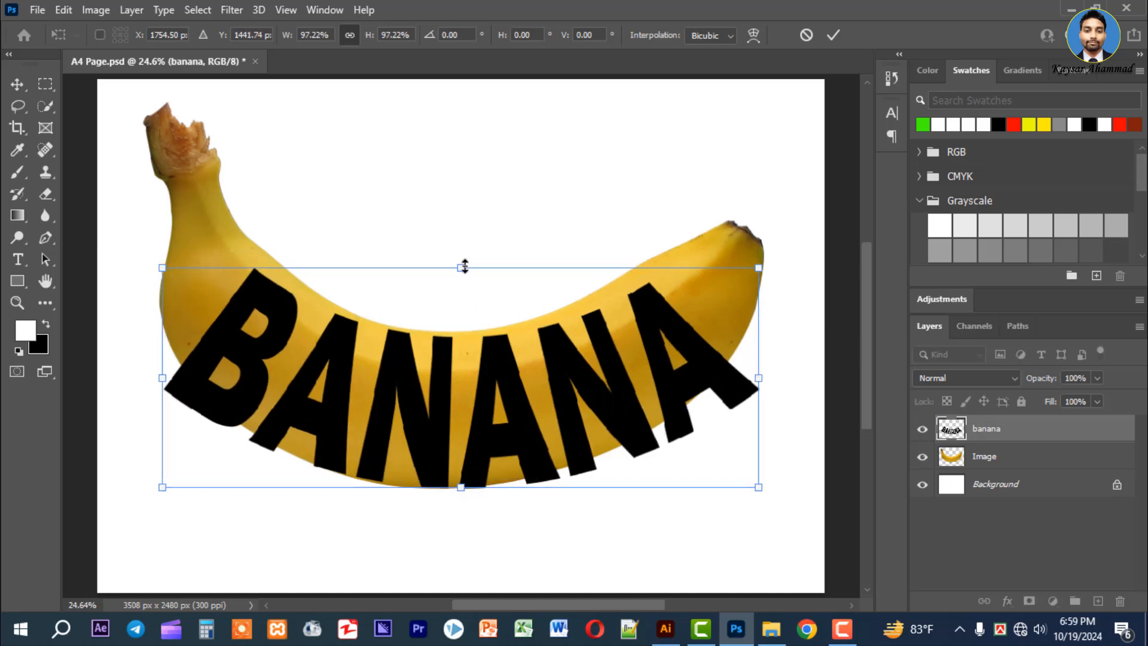
drag(465, 266, 464, 262)
Step: Narrow the arched text from both sides to about 84.3% width without changing its height, and apply the transform
key(shift)
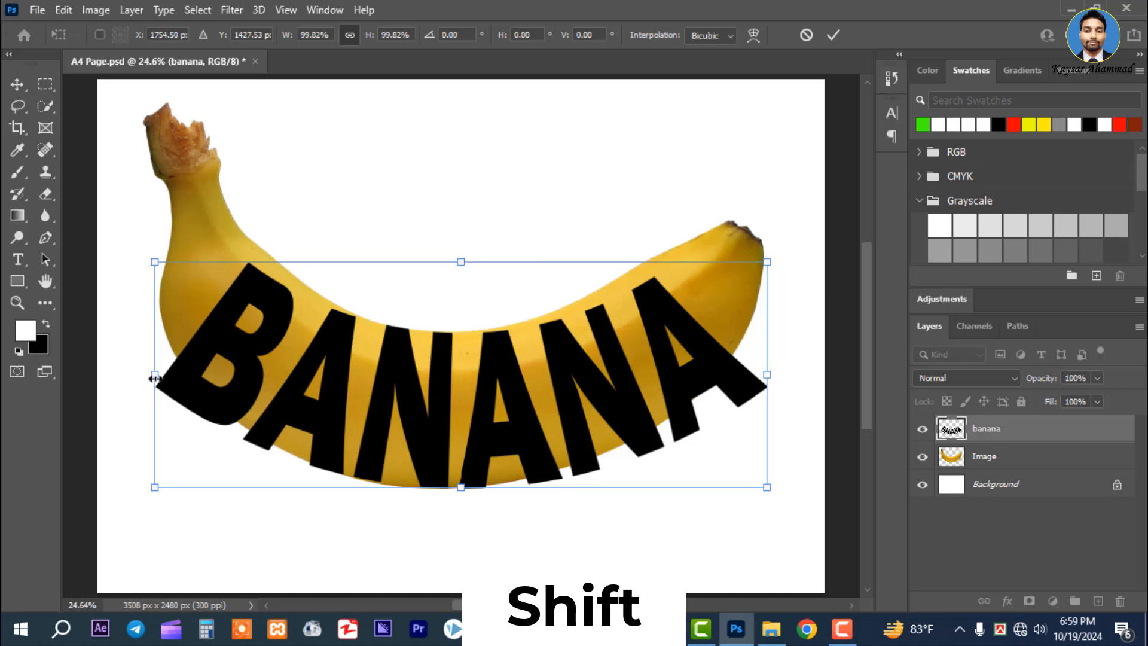
drag(154, 378, 182, 378)
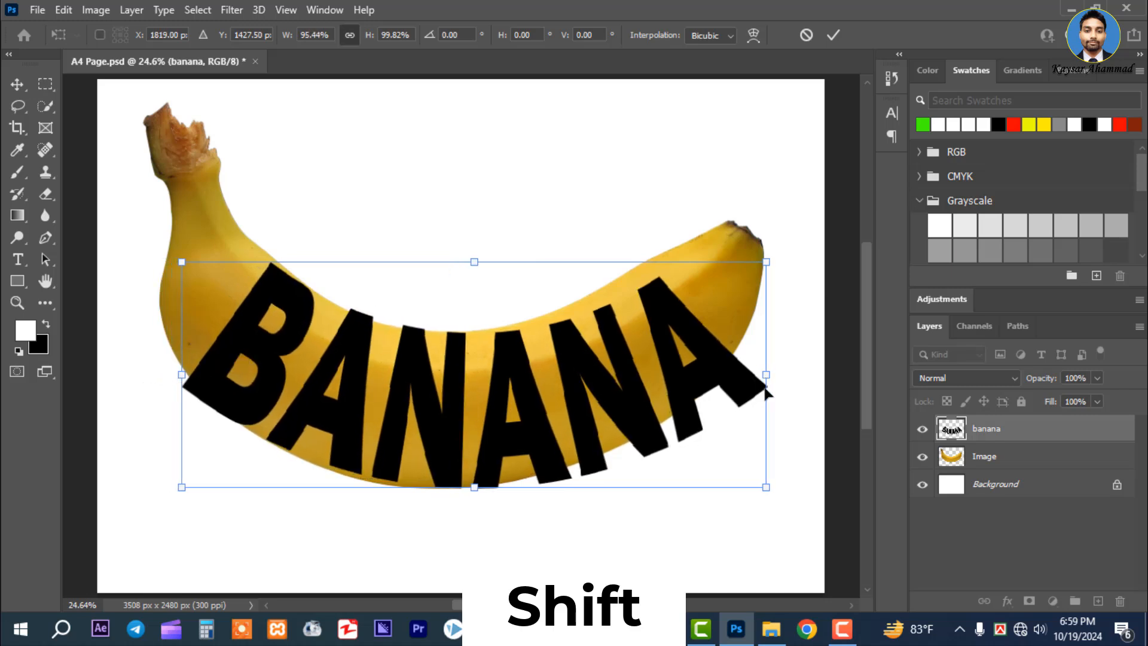
drag(775, 377, 719, 371)
drag(183, 377, 200, 386)
click(835, 34)
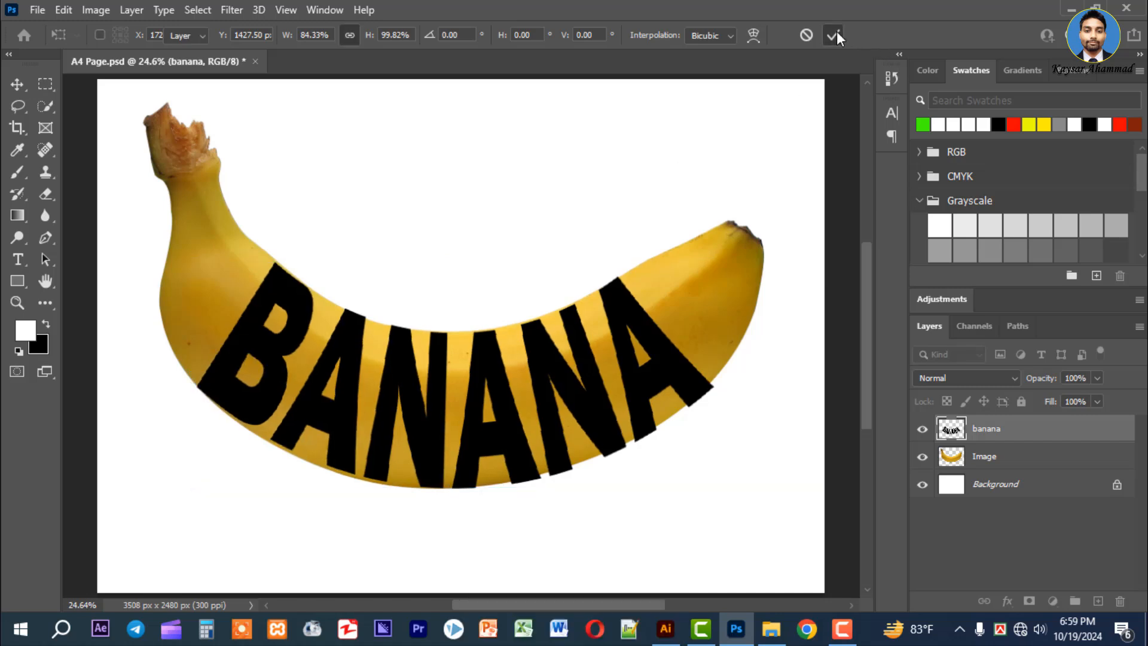
Step: Start a custom warp on the BANANA text and fit the last A to the banana's upper and lower outline
key(ctrl+t)
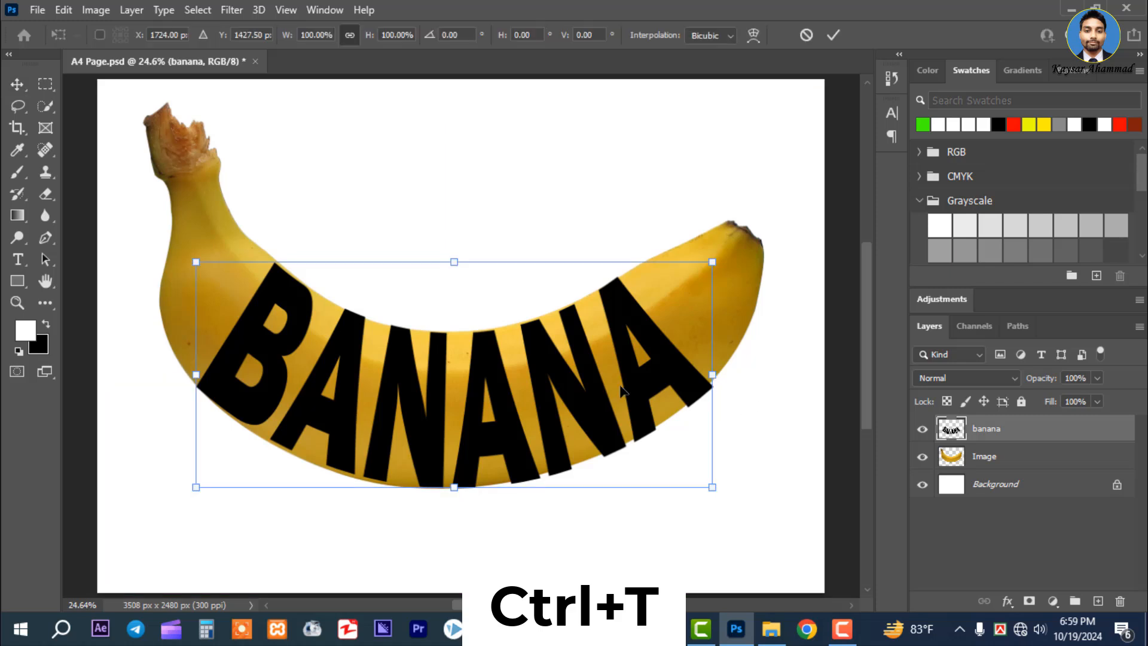
right_click(620, 385)
click(670, 167)
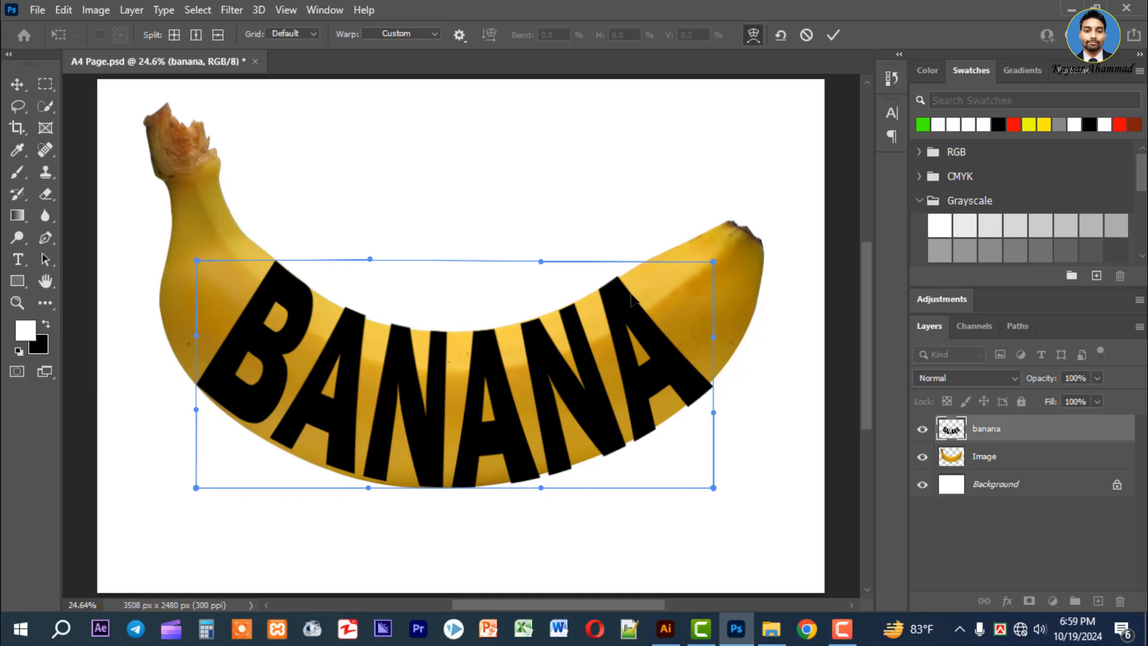
drag(625, 286, 625, 286)
mouse_move(703, 385)
mouse_down()
mouse_move(696, 378)
mouse_move(702, 389)
mouse_up()
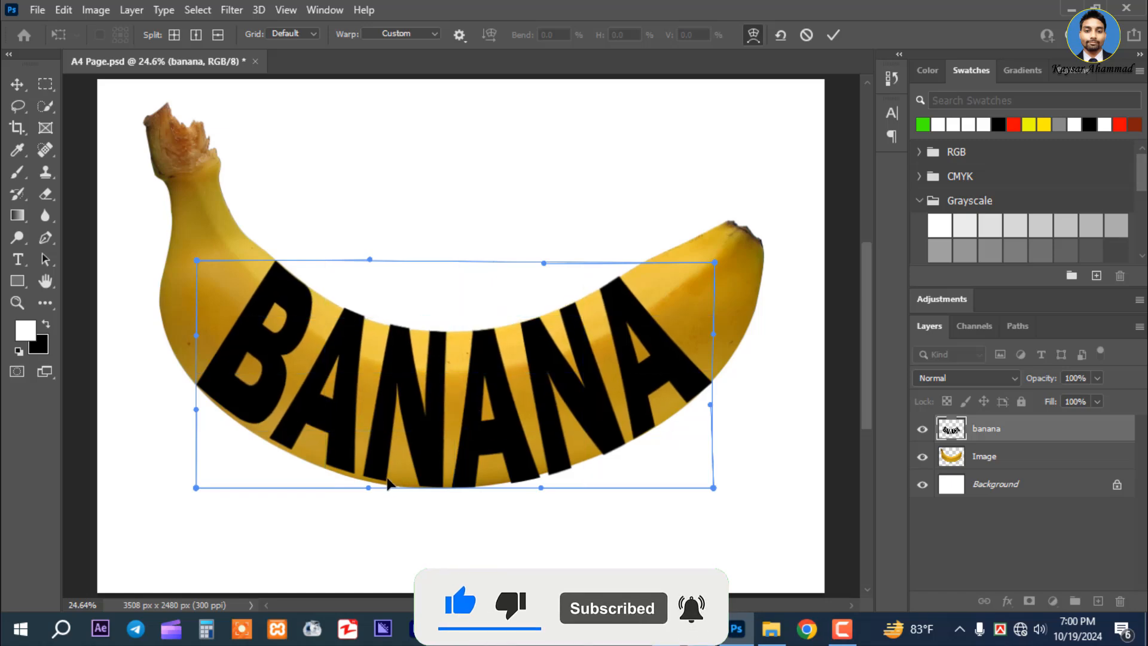
Step: Warp the bottoms of the first A, first N and middle A to follow the banana's lower edge
drag(368, 488, 365, 492)
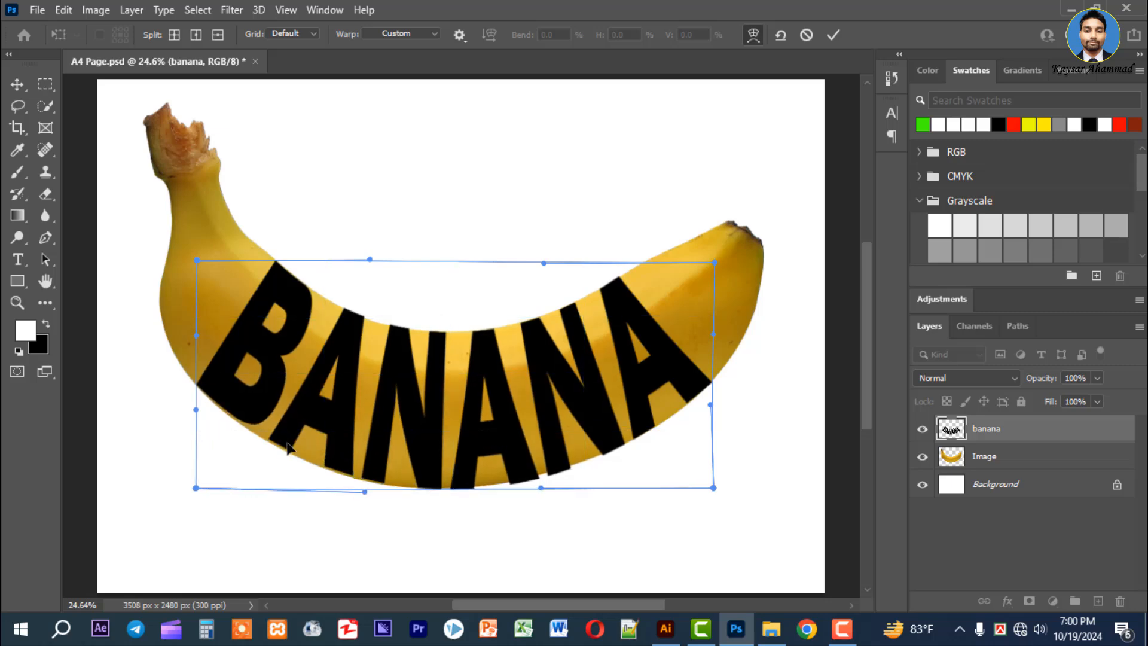
drag(287, 443, 287, 443)
drag(460, 490, 459, 488)
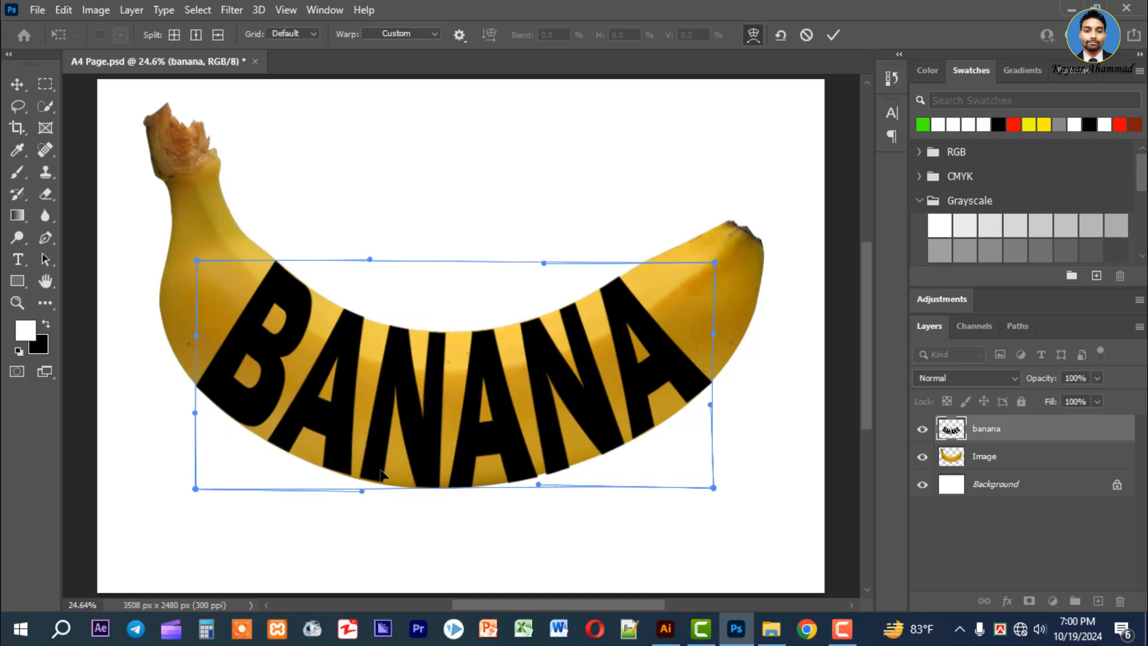
drag(380, 477, 380, 477)
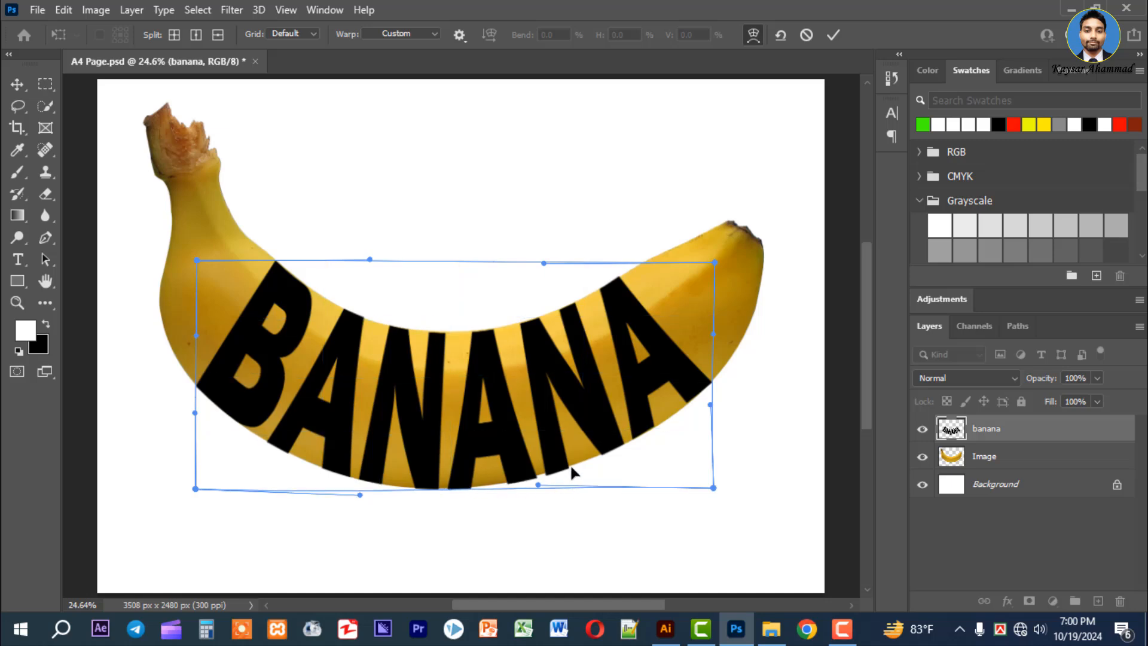
Step: Fit the bottoms of the last N and A and the top of the middle A to the banana's outline, and apply the warp
drag(562, 471, 560, 468)
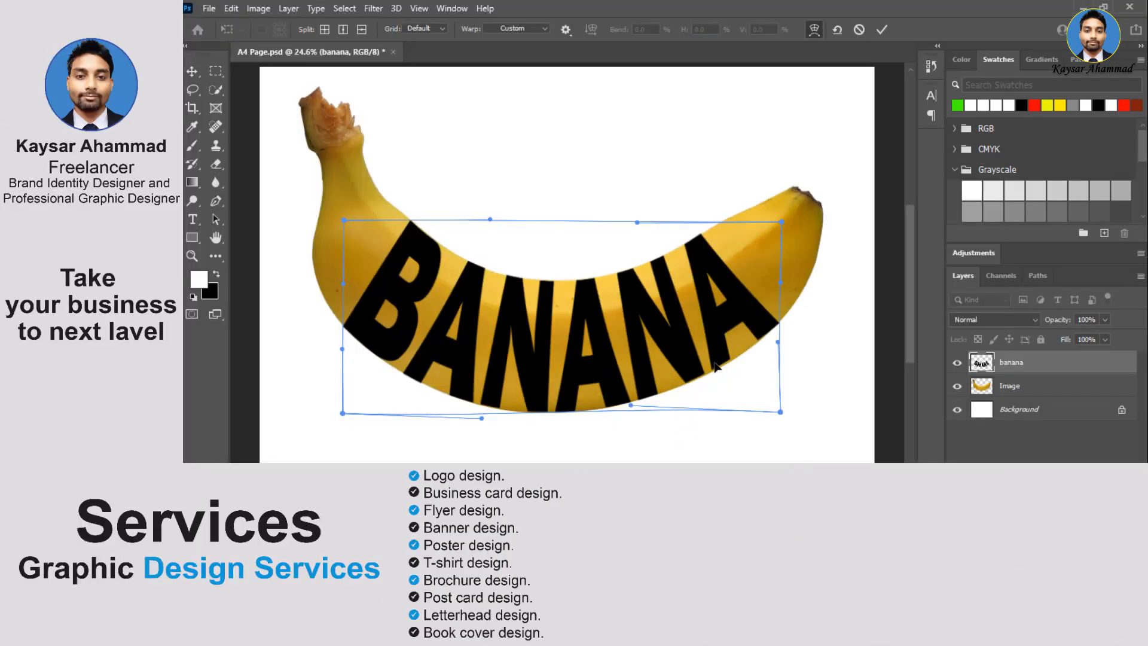
drag(631, 446, 637, 440)
drag(718, 369, 721, 367)
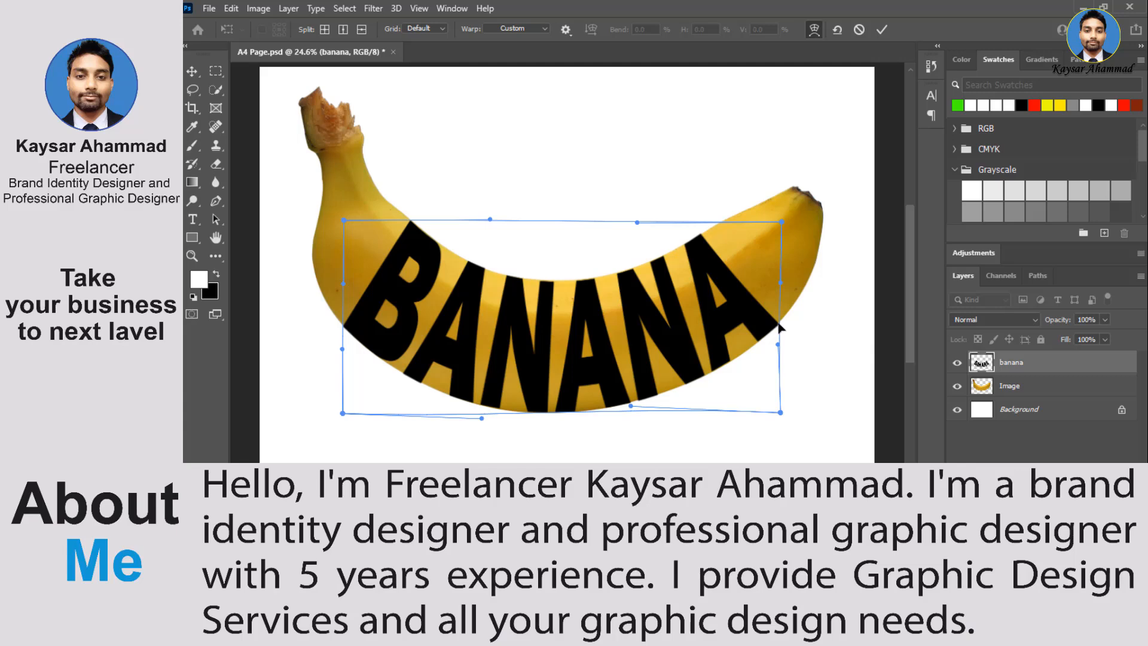
drag(776, 325, 775, 324)
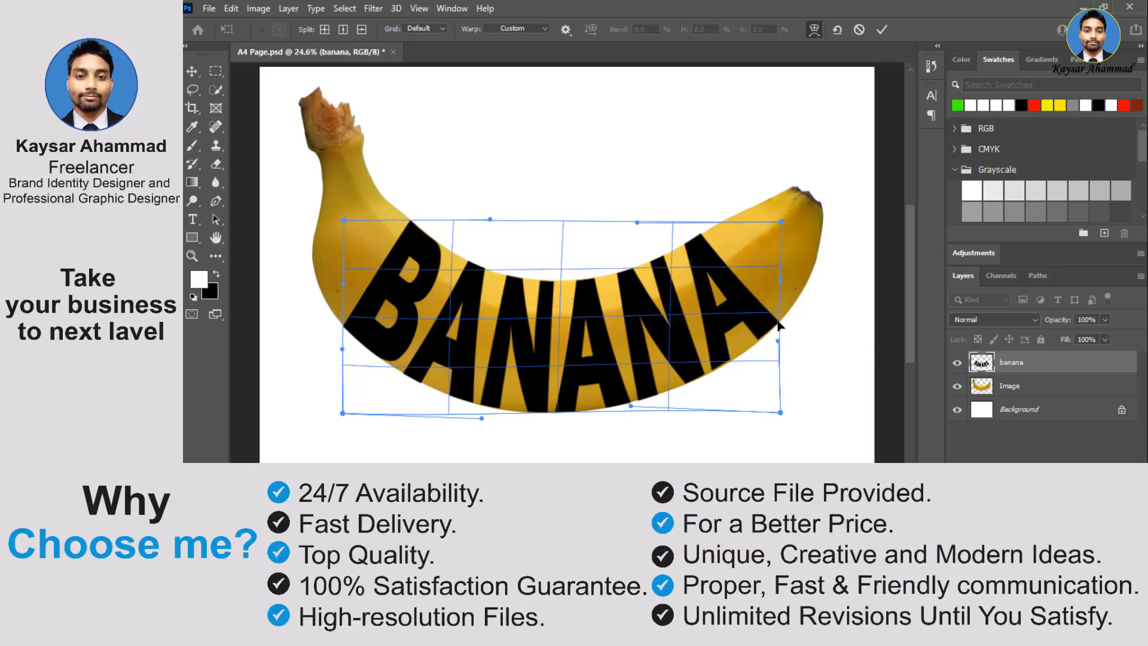
drag(759, 342, 709, 384)
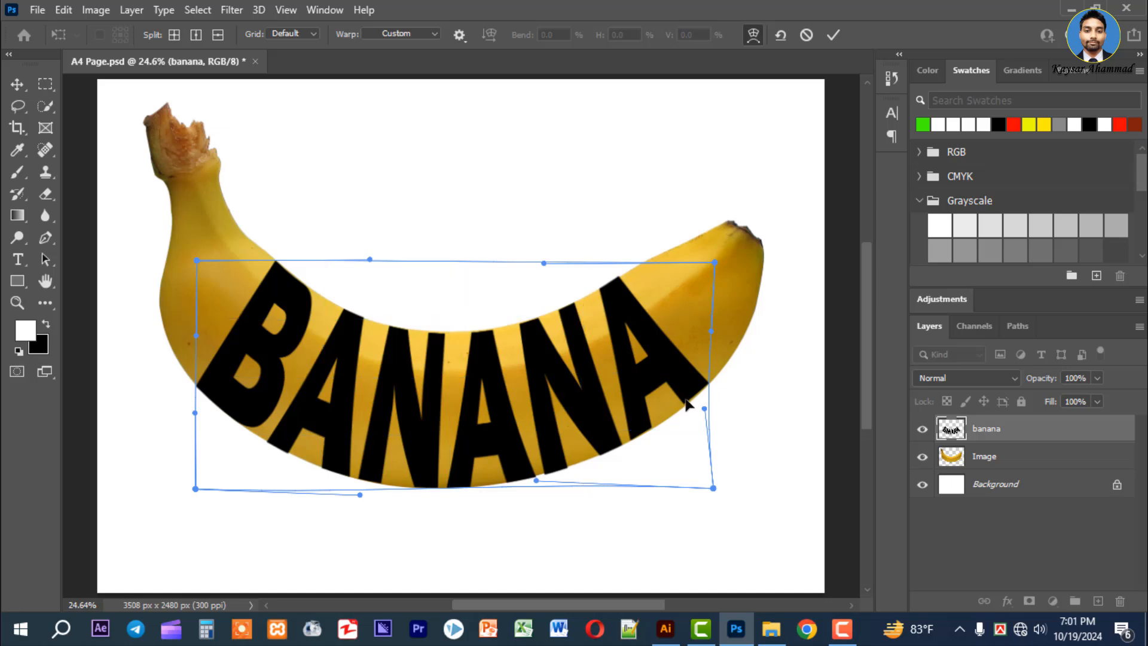
drag(687, 408, 708, 384)
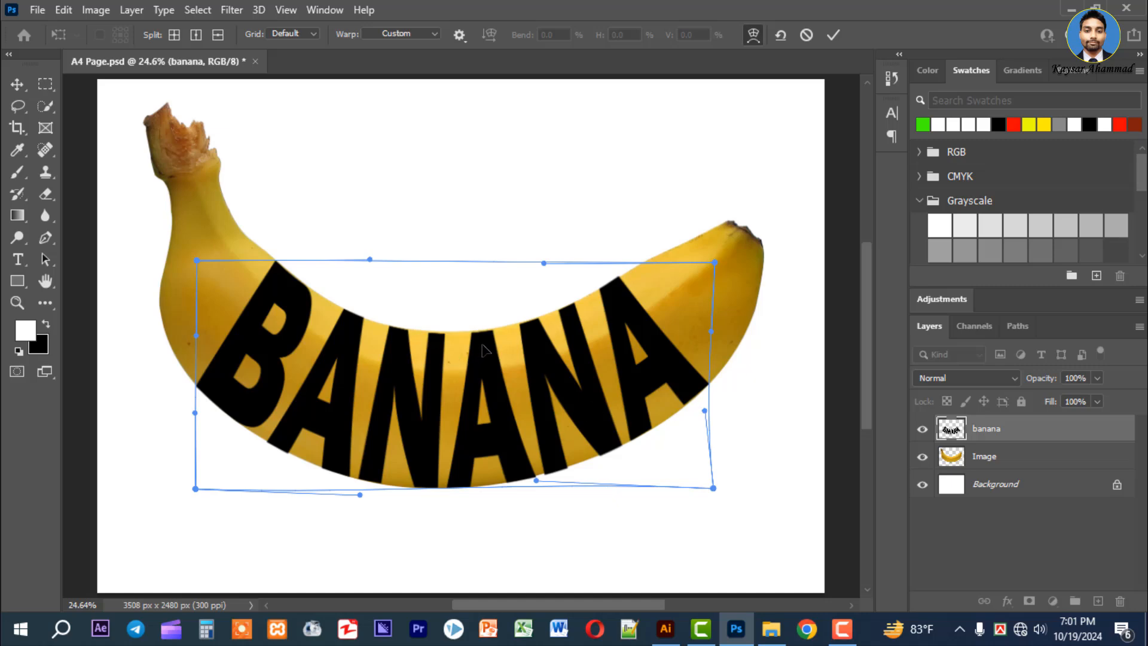
drag(477, 340, 493, 336)
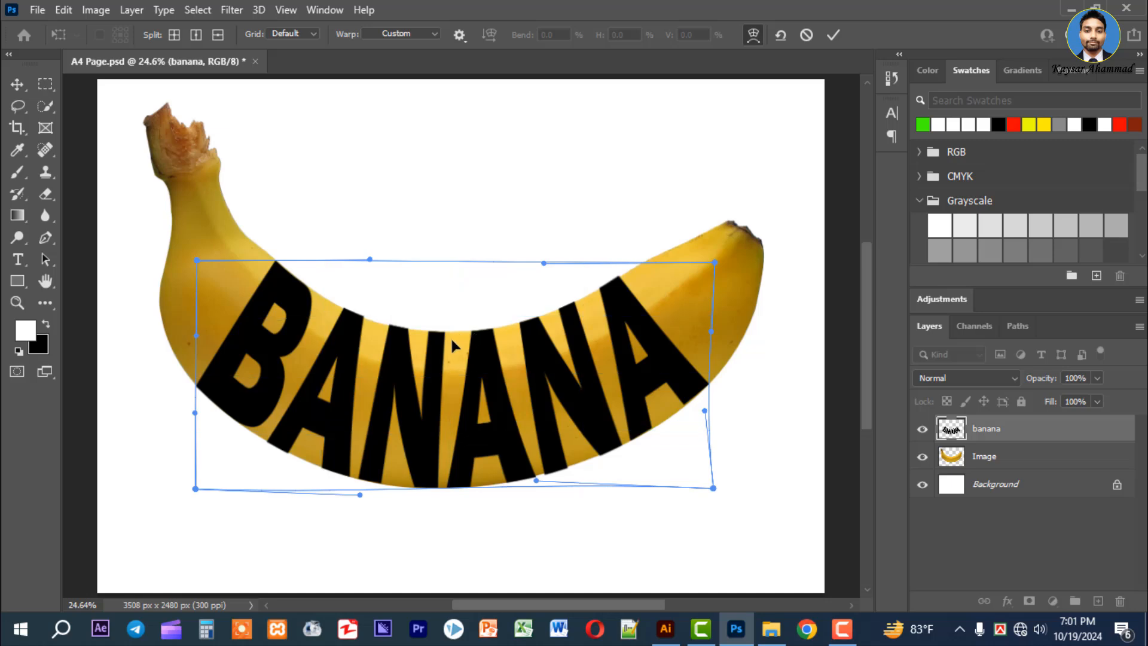
click(833, 35)
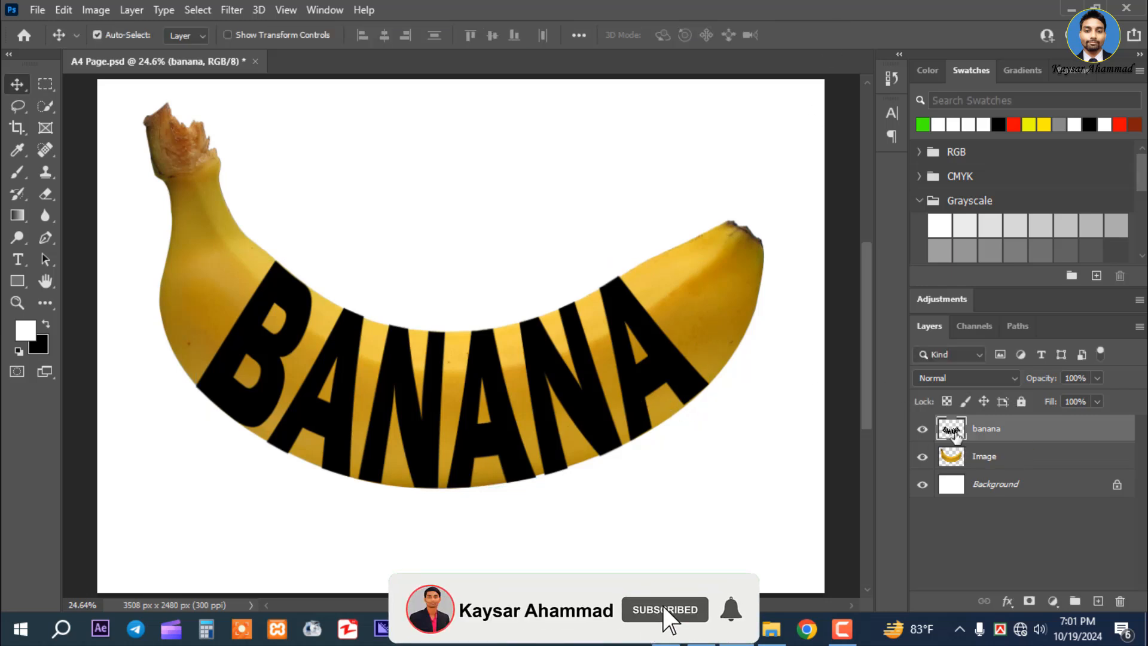
Step: Select the banana text layer's pixels, use them as a layer mask on the Image layer, and hide the text layer
right_click(955, 436)
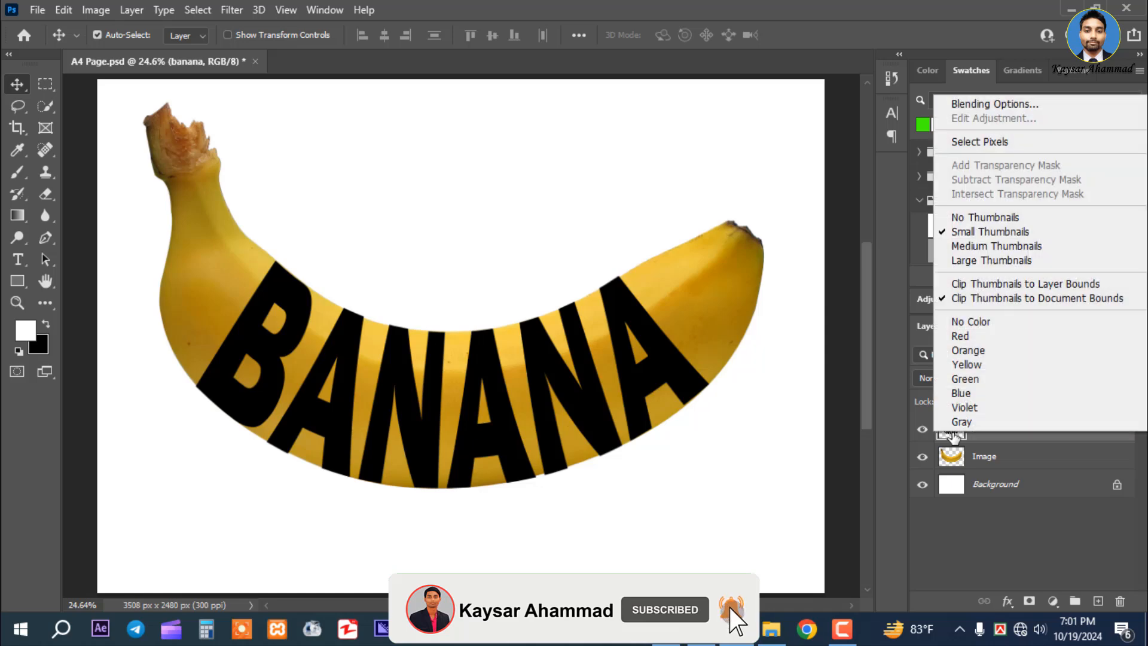
click(993, 143)
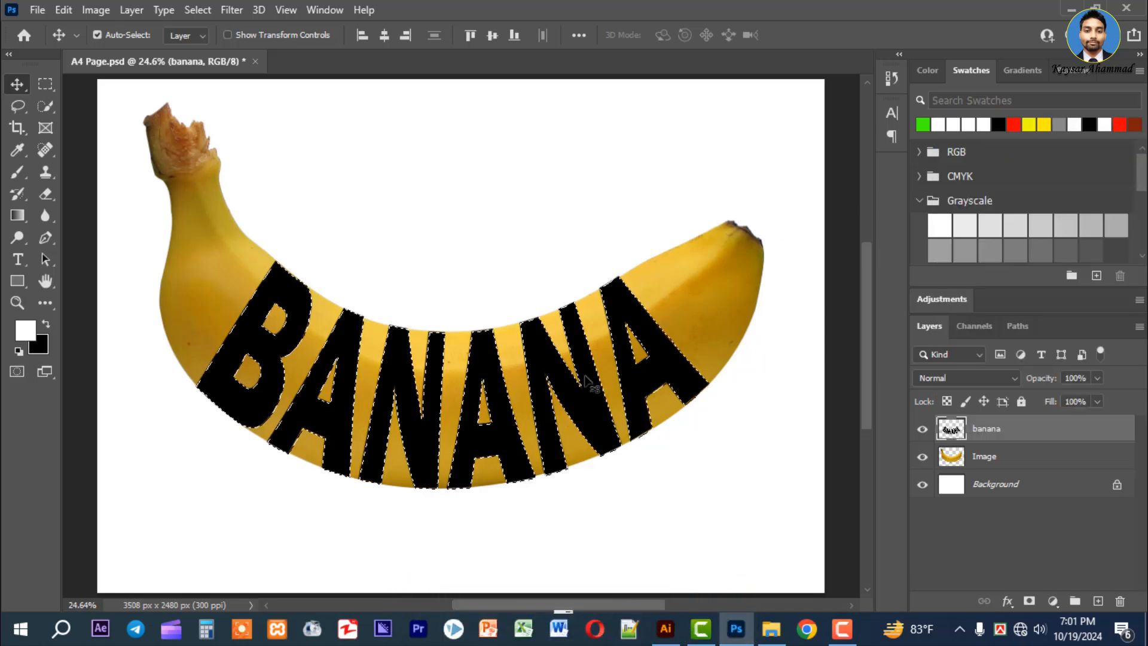
click(993, 462)
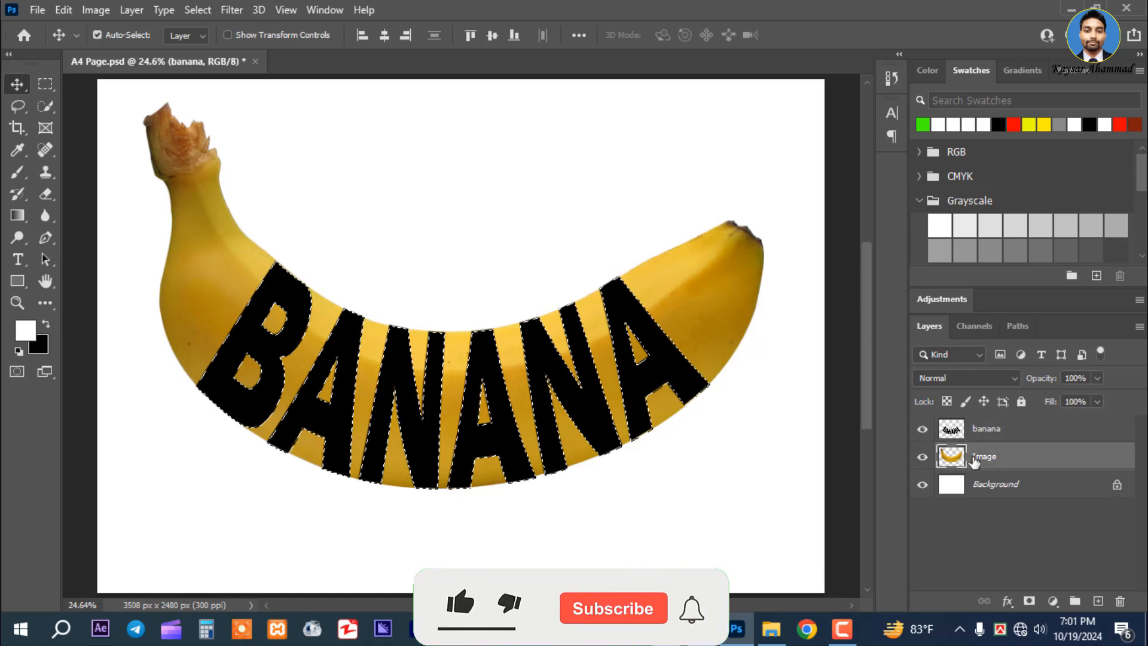
click(1029, 601)
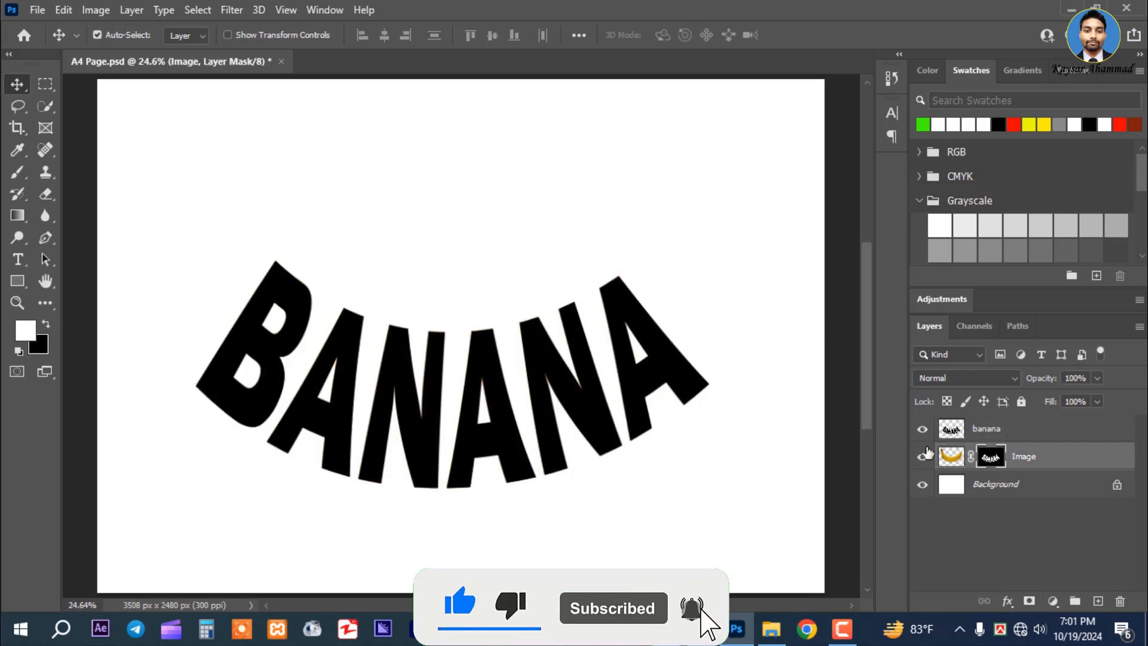
click(922, 430)
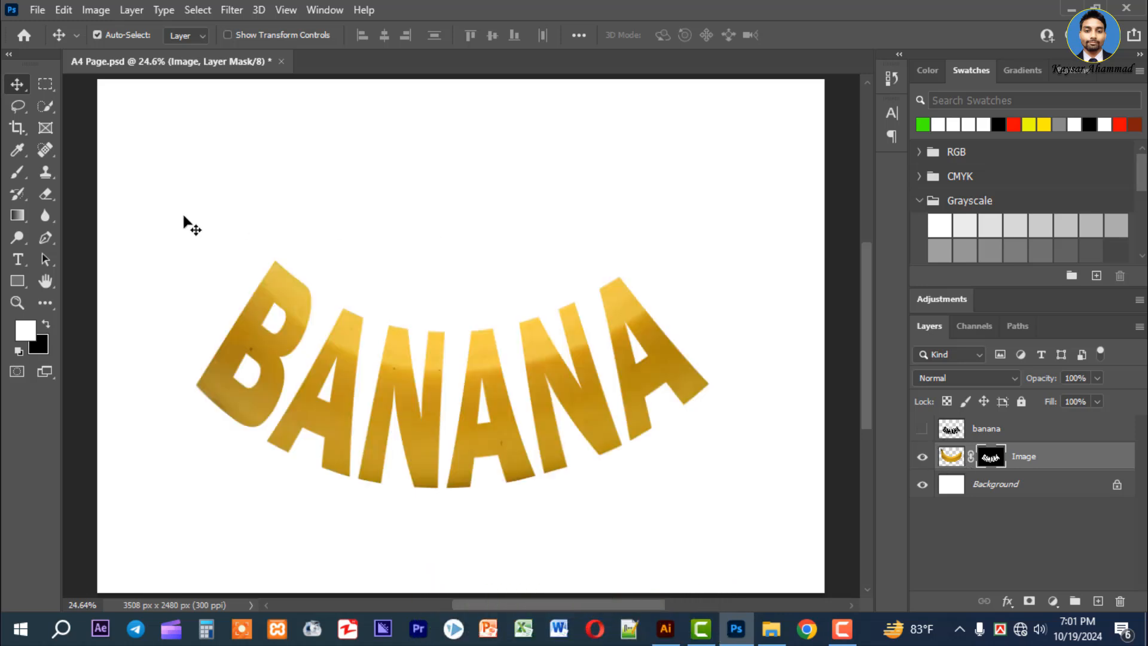
Step: Paint white on the Image layer's mask with the Brush tool to reveal the banana's stem end and tip beyond the outer letters
drag(18, 172, 90, 174)
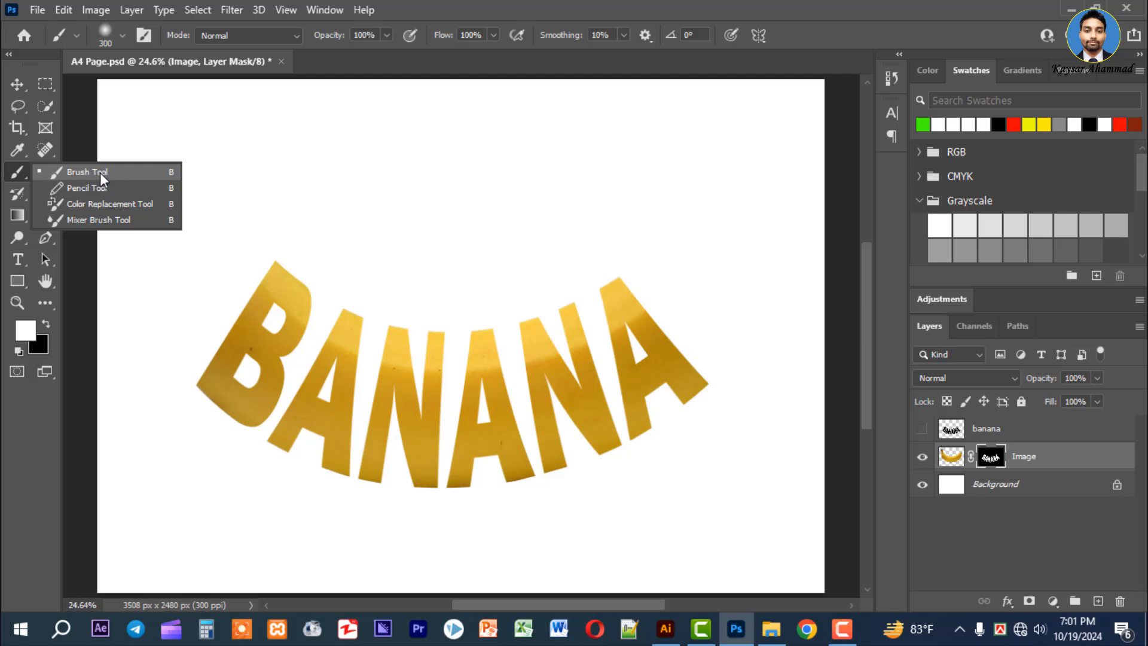
click(114, 171)
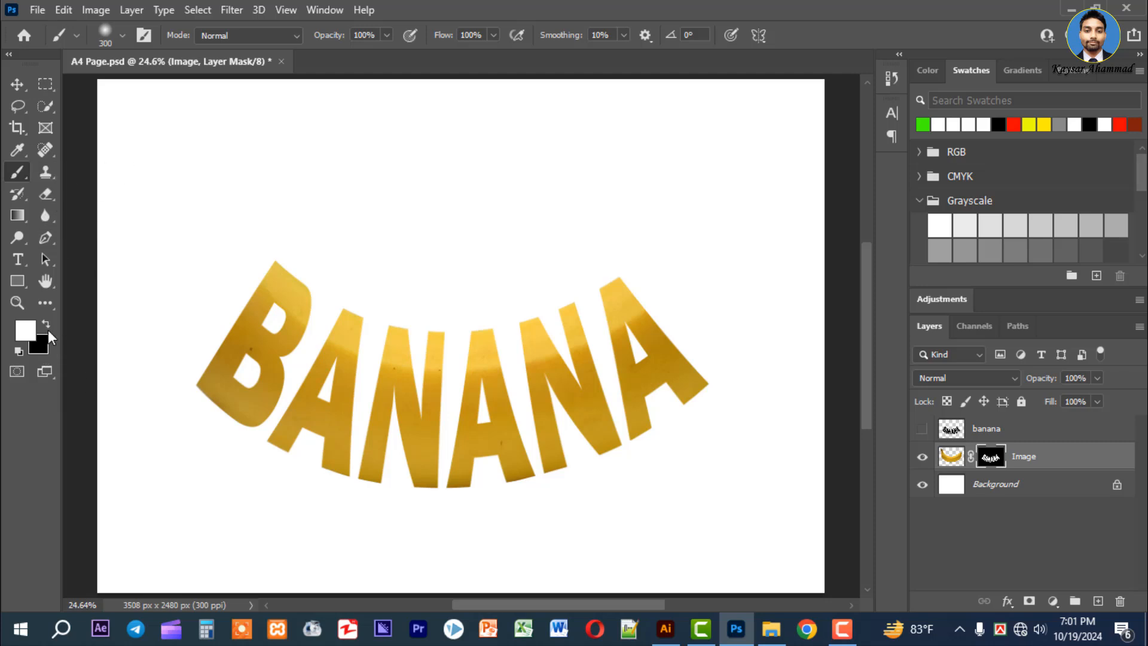
click(47, 323)
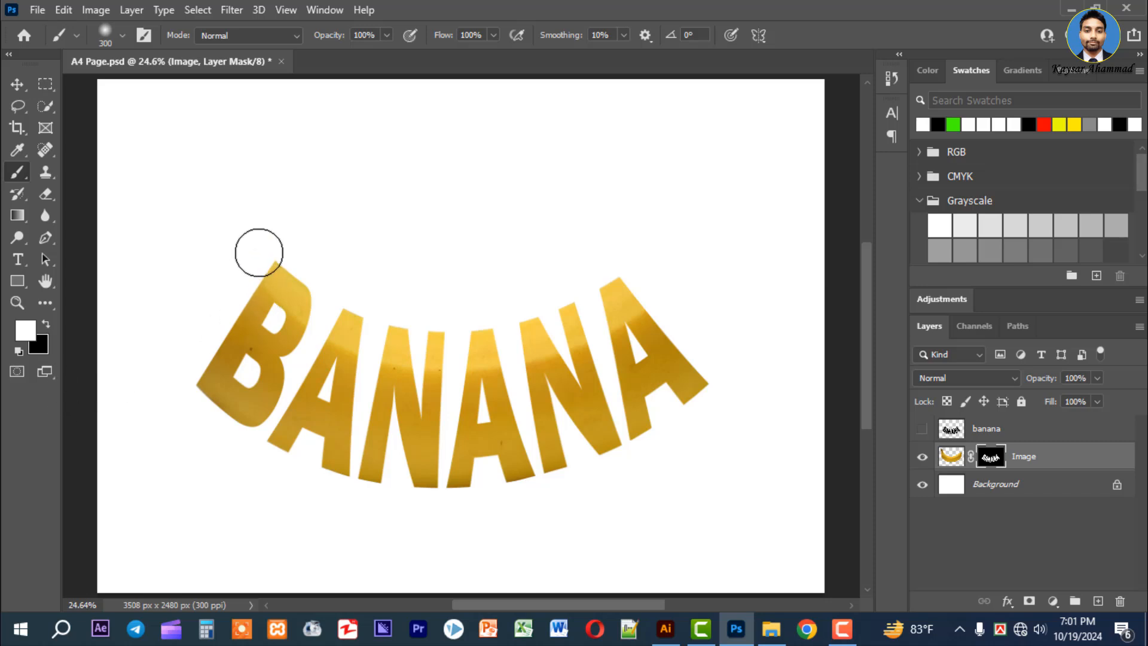
mouse_move(262, 256)
mouse_down()
mouse_move(209, 329)
mouse_move(226, 289)
mouse_move(204, 349)
mouse_move(203, 325)
mouse_move(189, 383)
mouse_move(189, 363)
mouse_move(176, 390)
mouse_move(175, 375)
mouse_move(179, 389)
mouse_move(191, 383)
mouse_move(170, 295)
mouse_move(162, 305)
mouse_move(227, 252)
mouse_move(251, 221)
mouse_move(236, 213)
mouse_move(262, 211)
mouse_move(189, 255)
mouse_move(202, 174)
mouse_move(173, 184)
mouse_move(146, 120)
mouse_move(195, 181)
mouse_up()
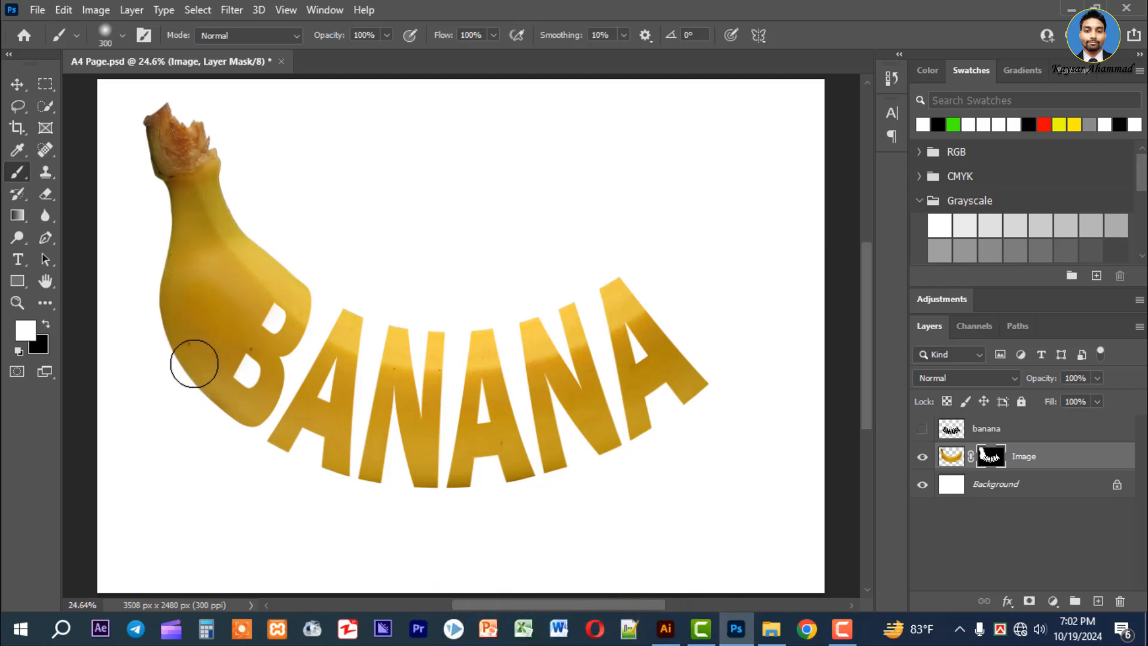
mouse_move(641, 264)
mouse_down()
mouse_move(665, 265)
mouse_move(639, 260)
mouse_move(646, 288)
mouse_move(632, 256)
mouse_move(641, 284)
mouse_move(634, 273)
mouse_move(685, 314)
mouse_move(665, 304)
mouse_move(703, 357)
mouse_move(725, 360)
mouse_move(724, 387)
mouse_move(720, 357)
mouse_move(726, 377)
mouse_move(673, 324)
mouse_move(692, 346)
mouse_move(683, 331)
mouse_move(719, 265)
mouse_move(687, 287)
mouse_move(681, 261)
mouse_move(669, 263)
mouse_move(748, 214)
mouse_move(723, 274)
mouse_move(747, 254)
mouse_move(747, 296)
mouse_move(729, 324)
mouse_move(750, 347)
mouse_move(719, 325)
mouse_move(748, 326)
mouse_move(735, 353)
mouse_up()
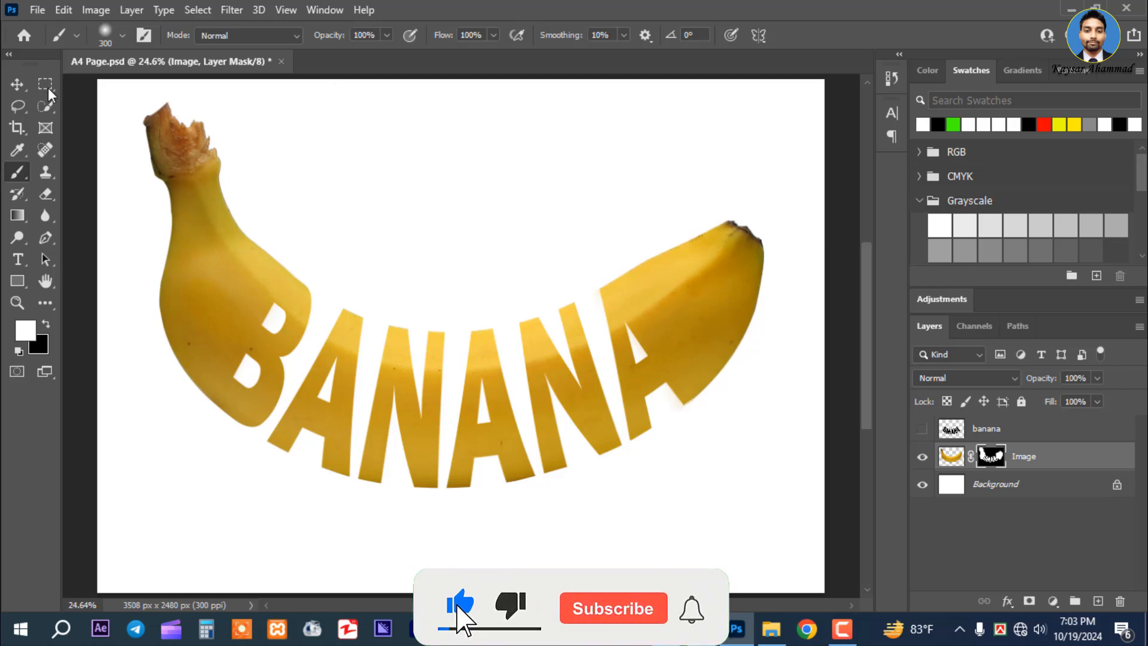
click(17, 85)
click(794, 465)
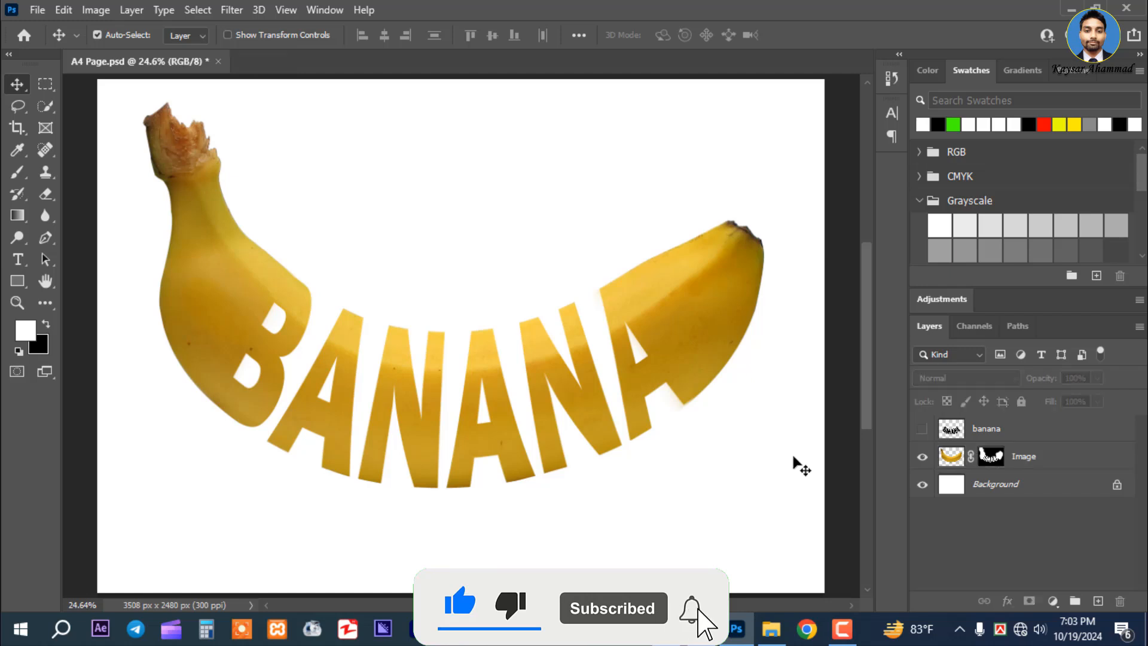